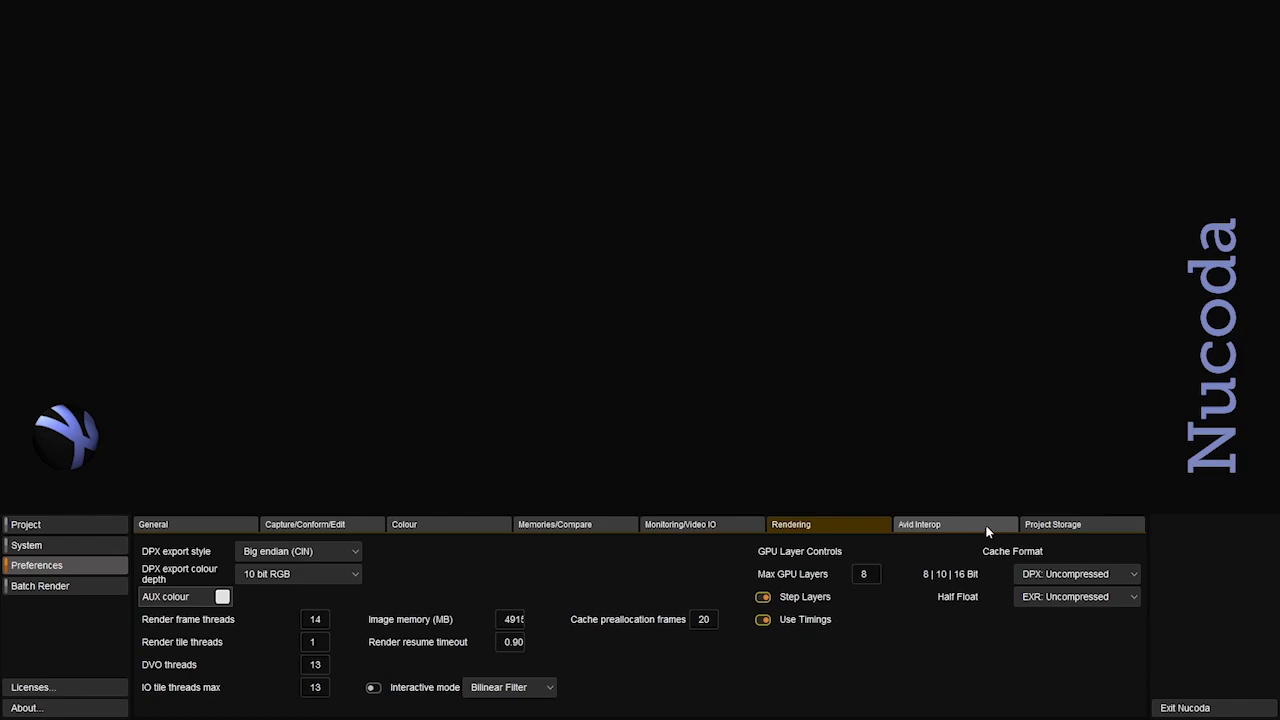
Step: Review the project storage paths and the Path Setup Wizard's media and project locations, leaving the wizard without changes
click(1067, 526)
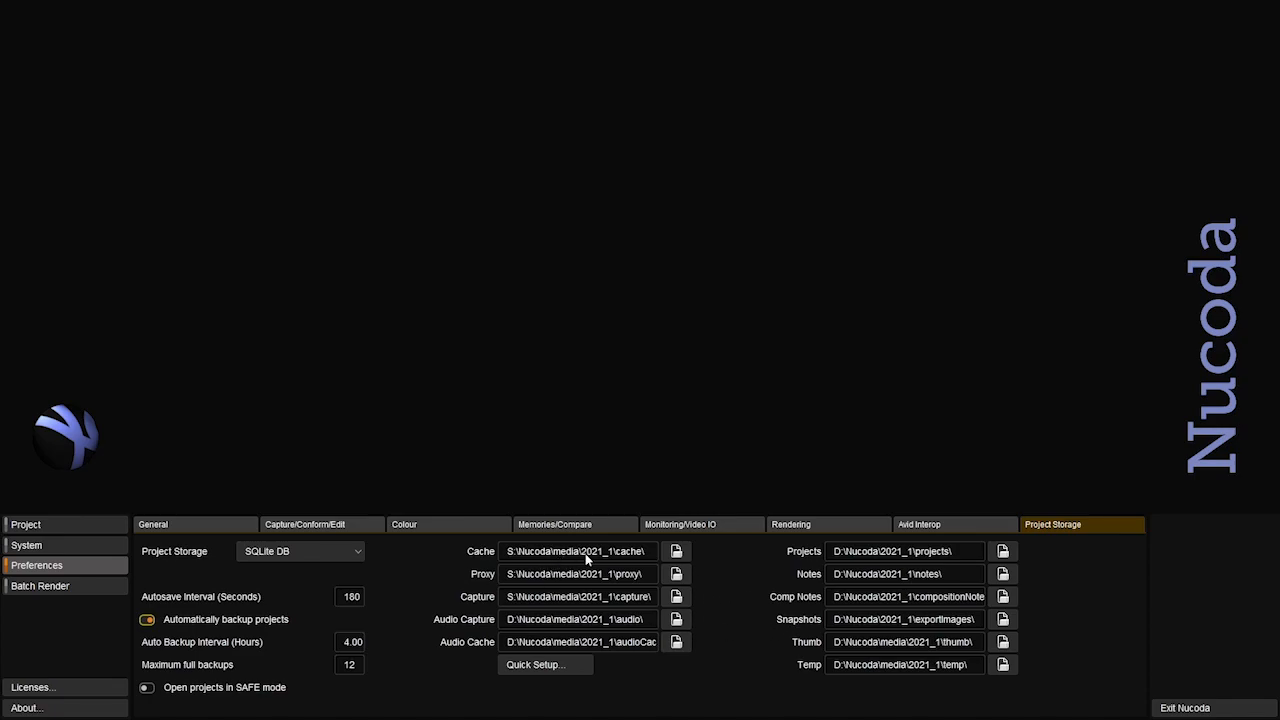
click(539, 664)
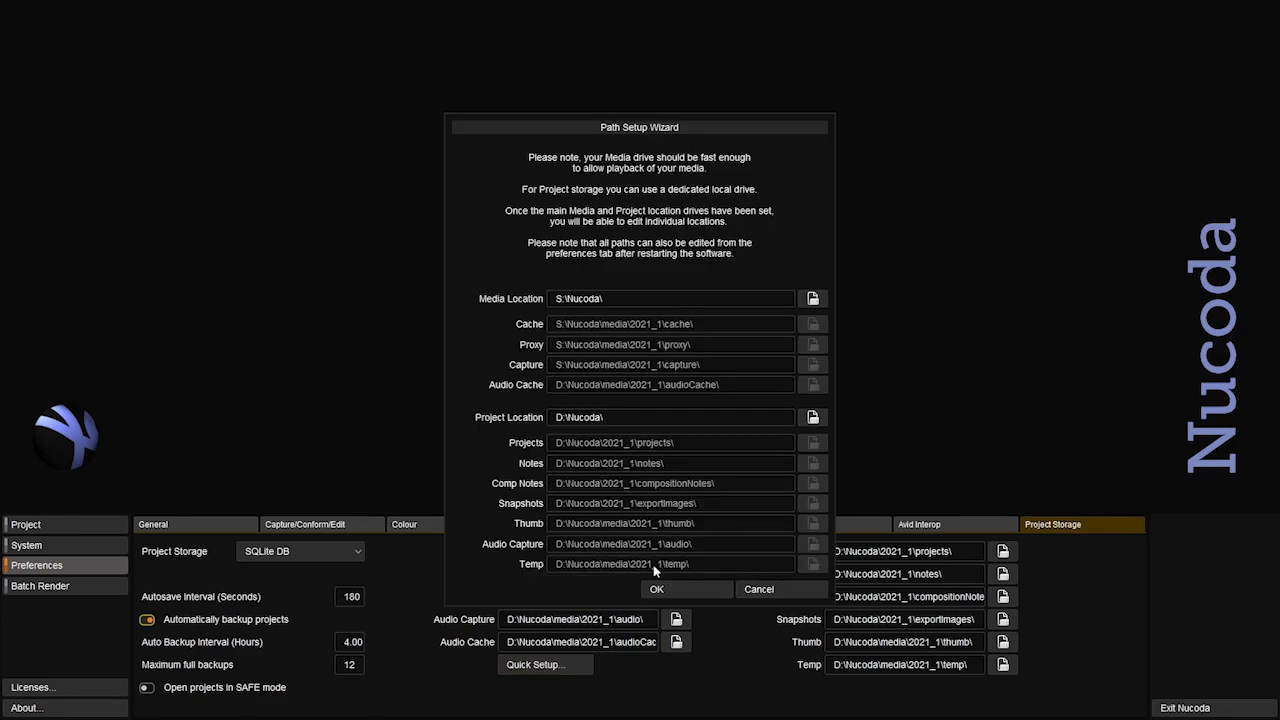
click(765, 590)
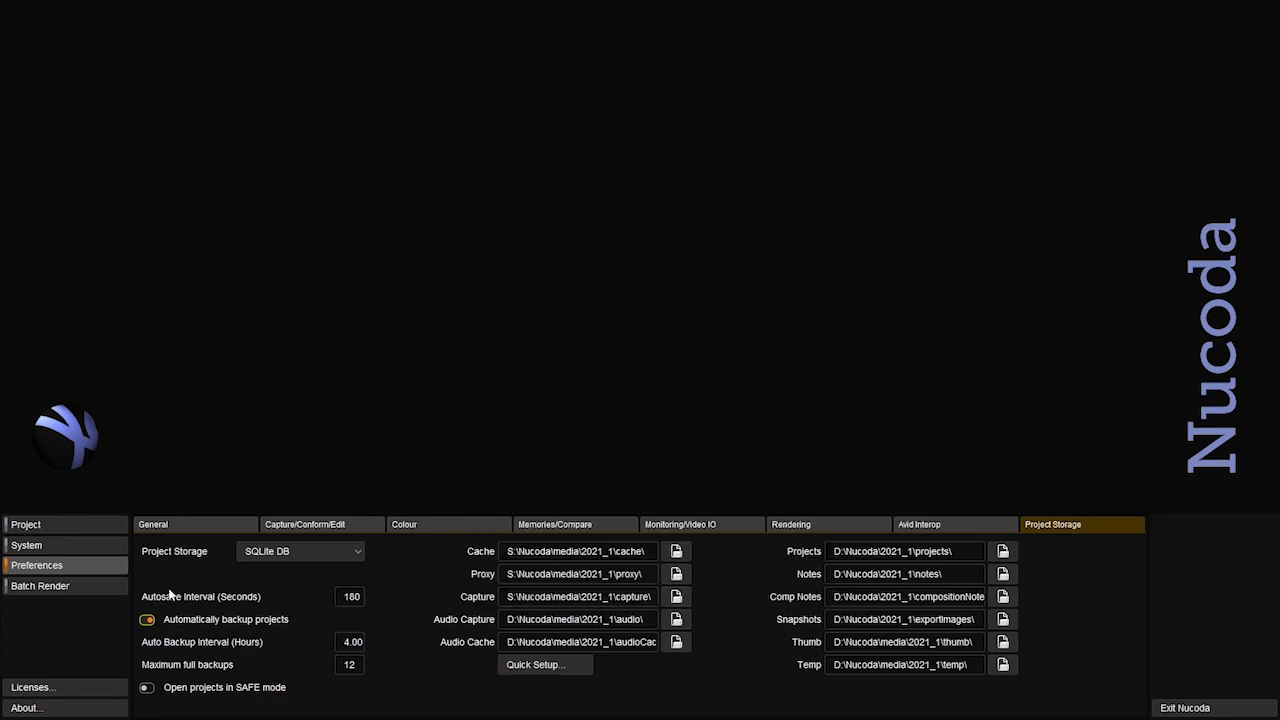
Step: Set the effect focus to Match between shots in the General preferences and check the Ext Formats Priority options
click(171, 524)
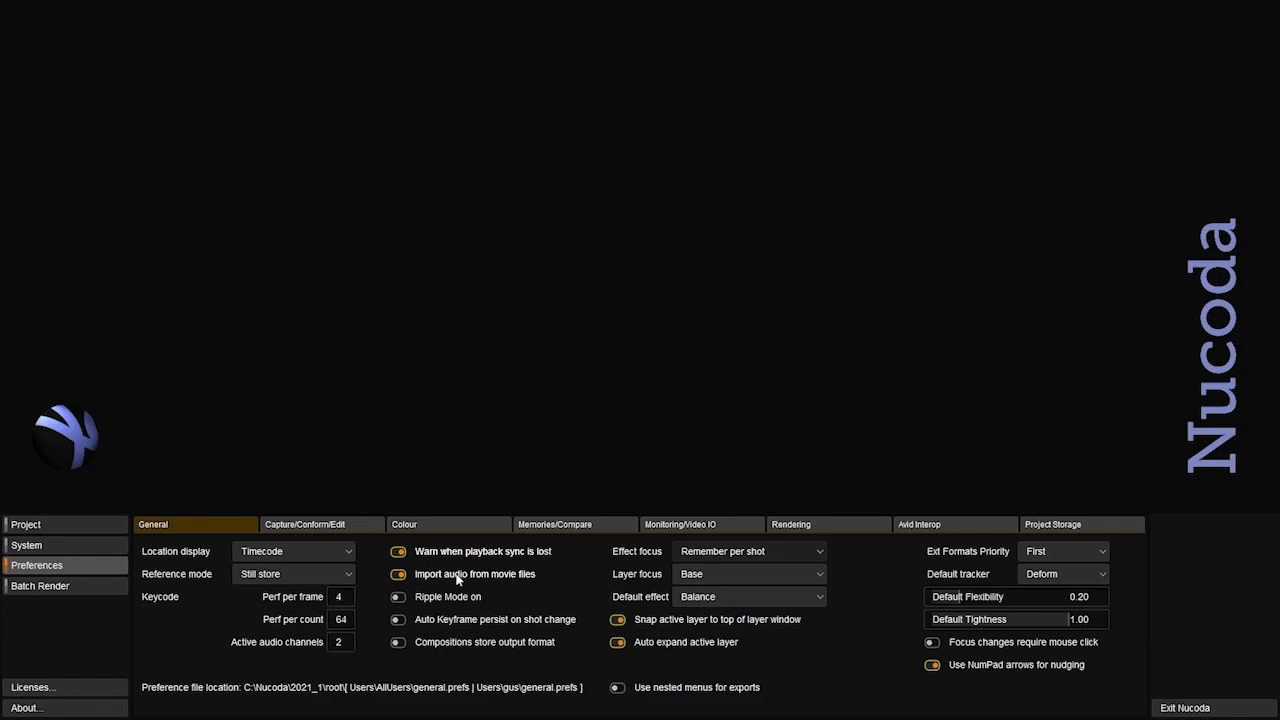
click(699, 560)
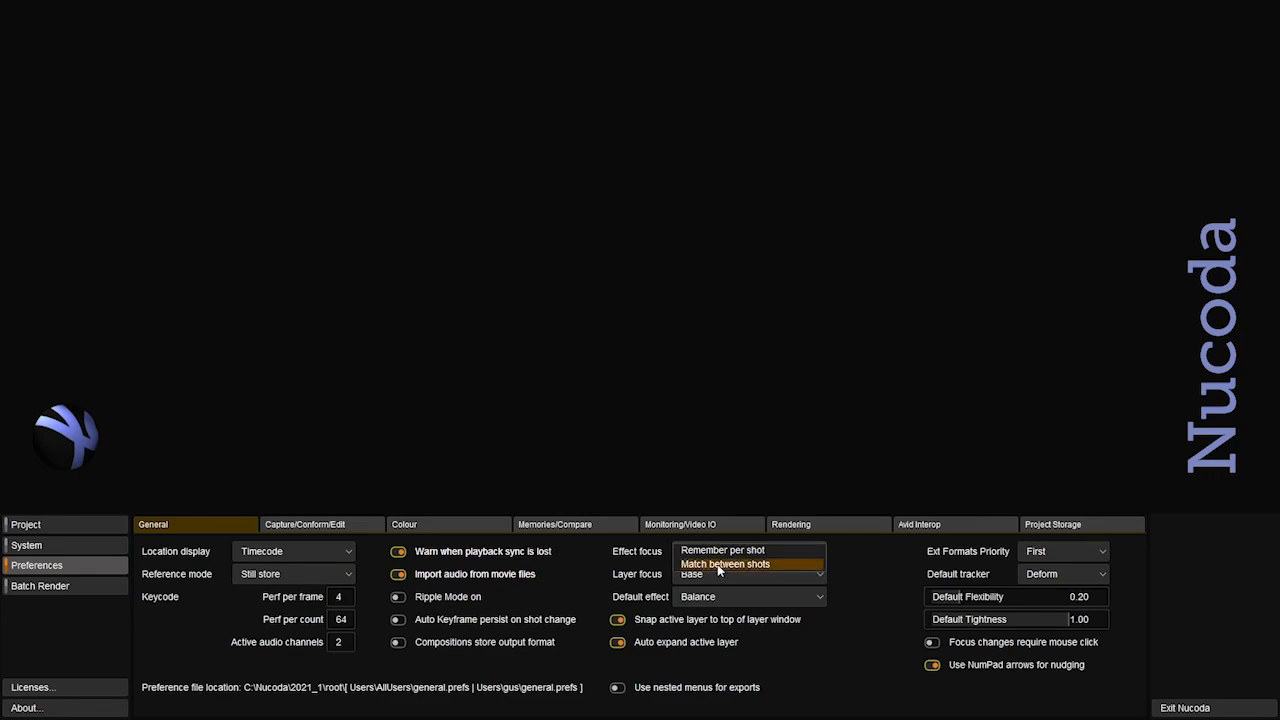
click(717, 564)
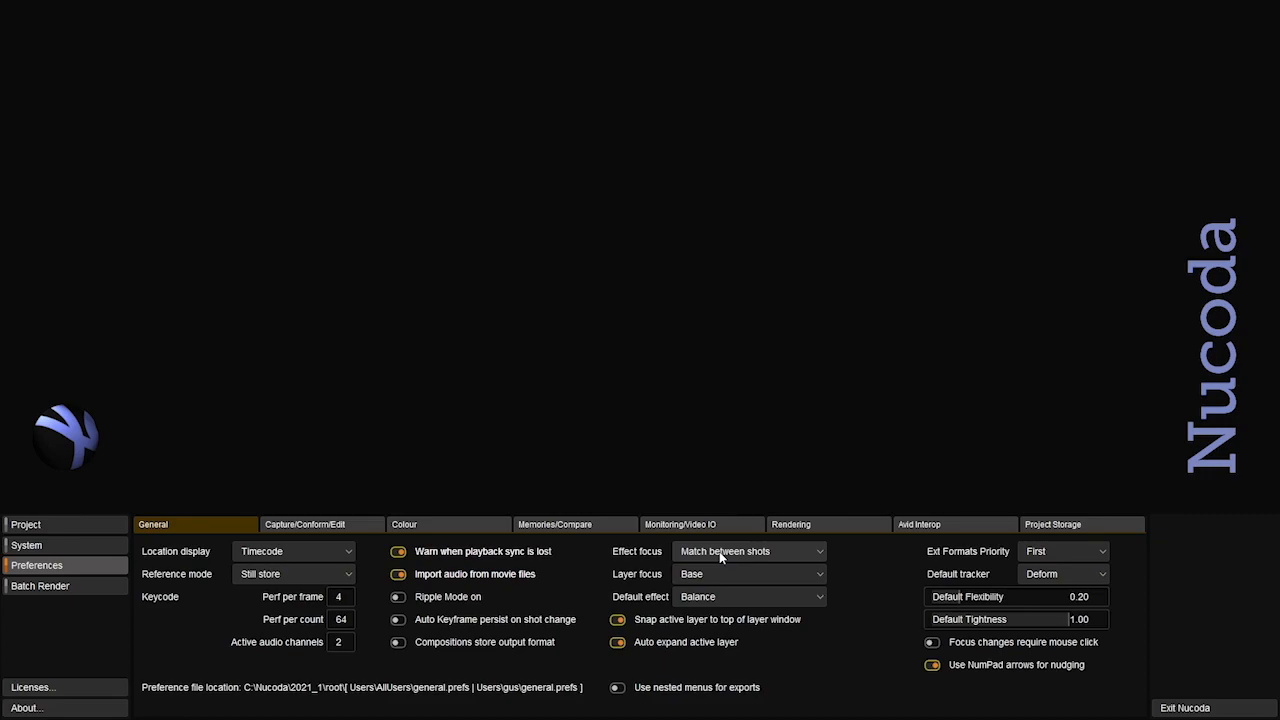
click(1053, 554)
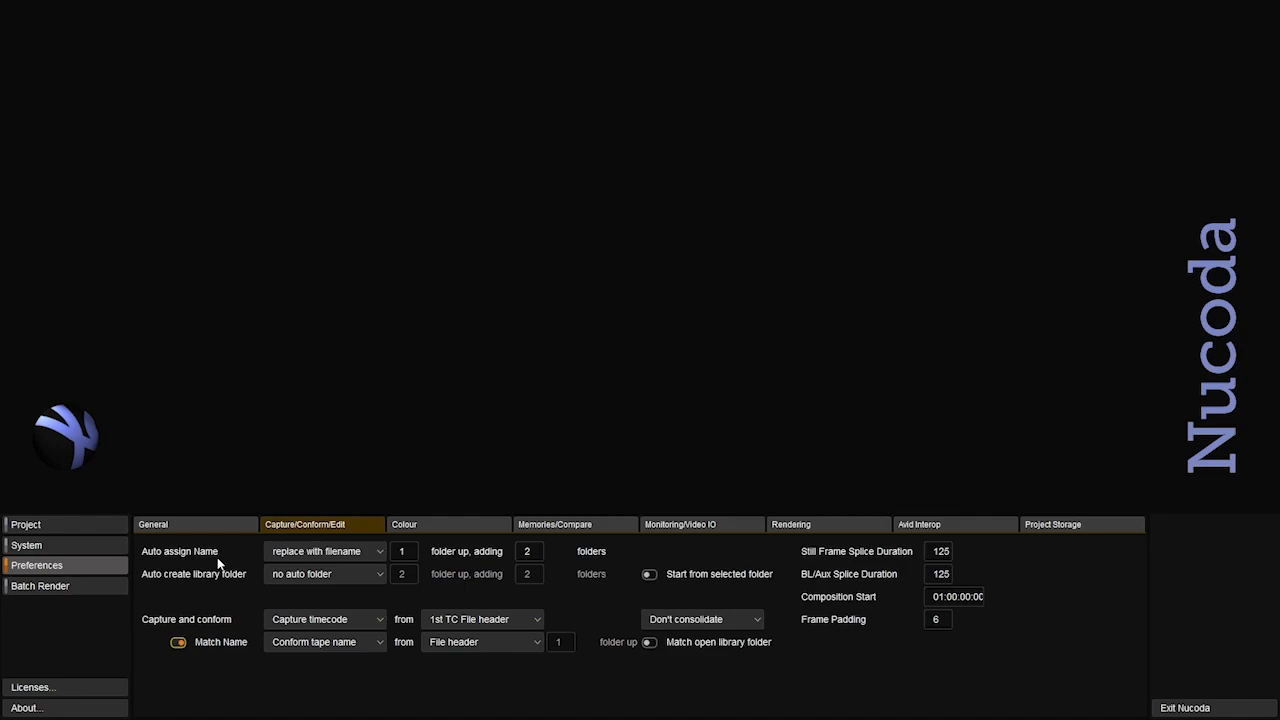
Step: Keep Auto assign Name on replace with filename and set Auto create library folder to folders hierarchical
click(344, 555)
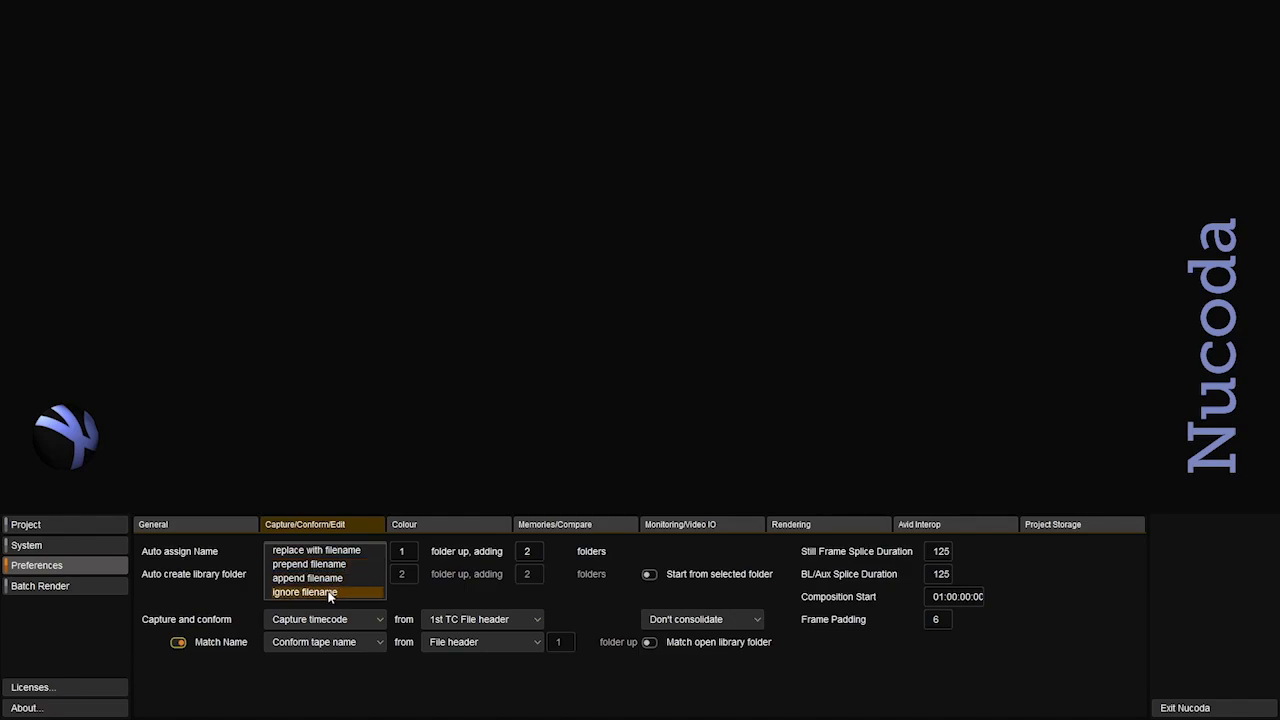
click(362, 551)
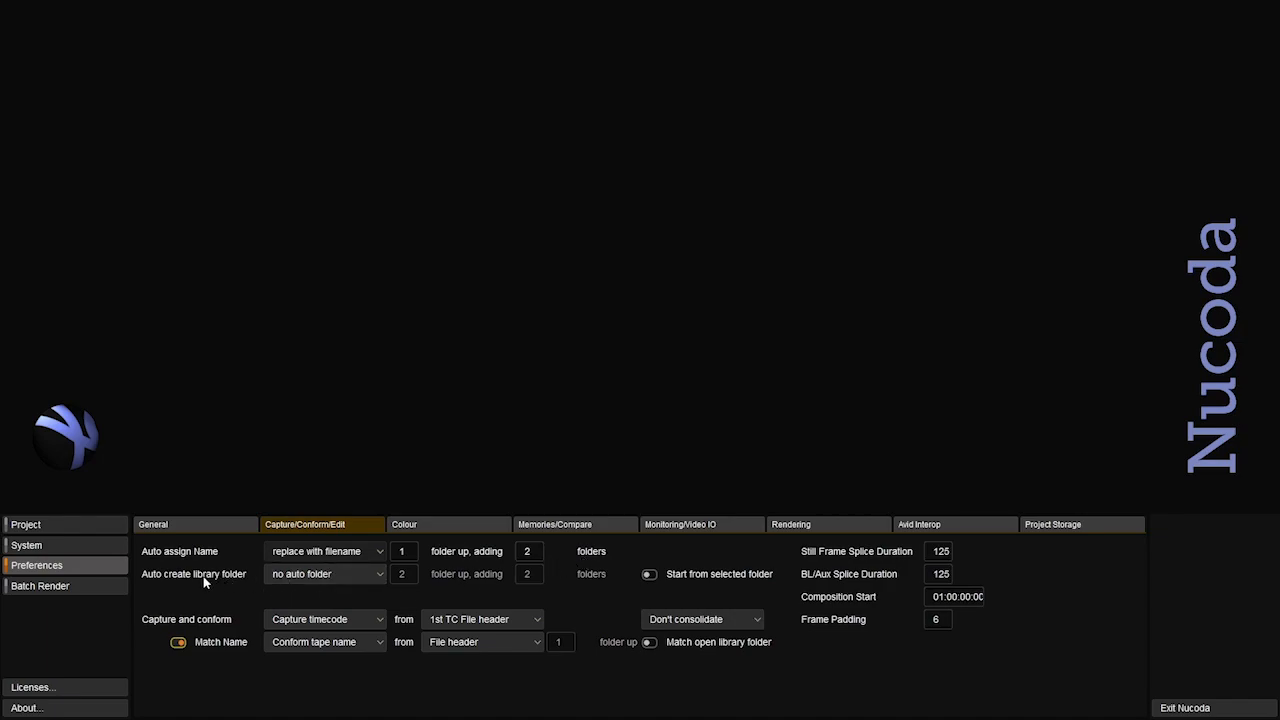
click(334, 578)
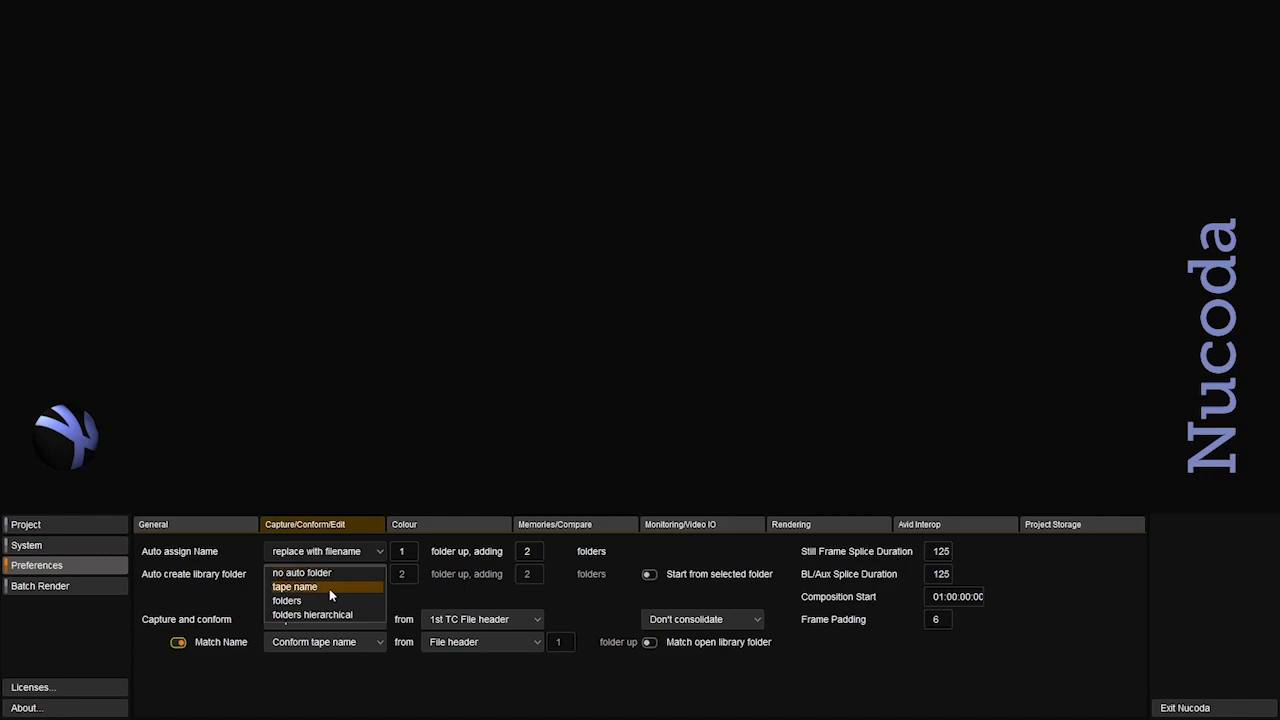
click(329, 588)
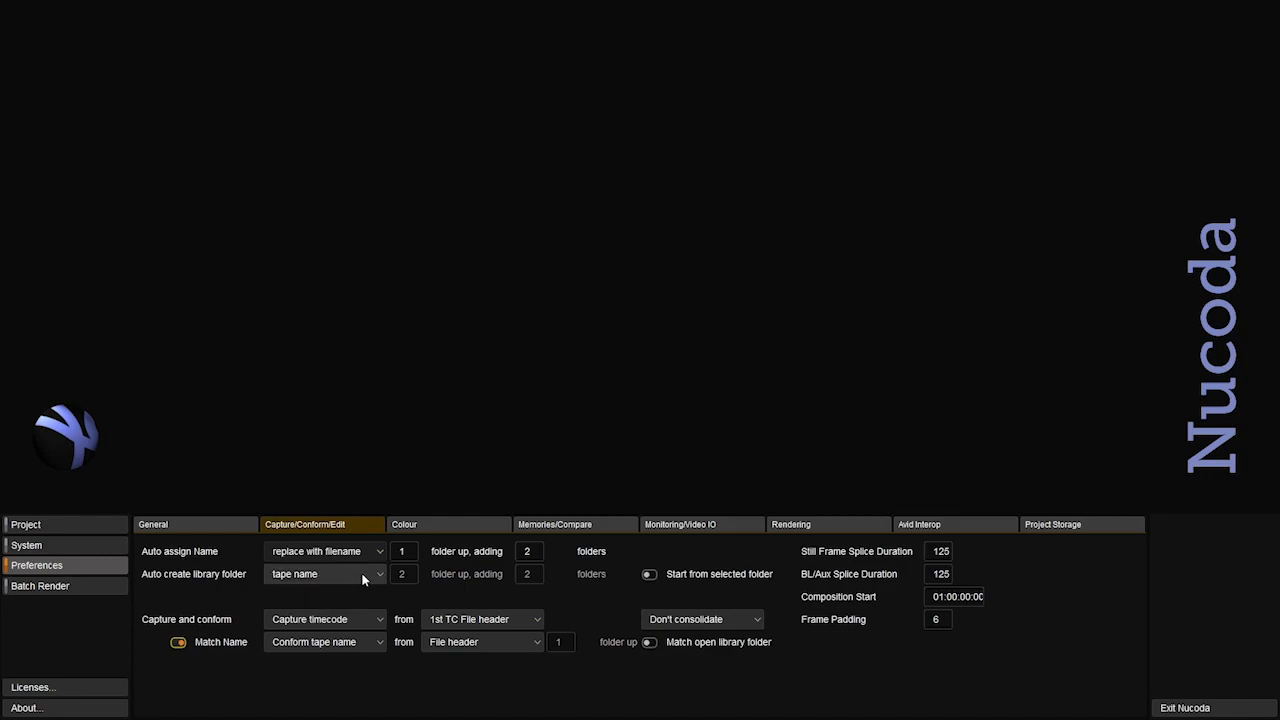
click(361, 573)
click(347, 590)
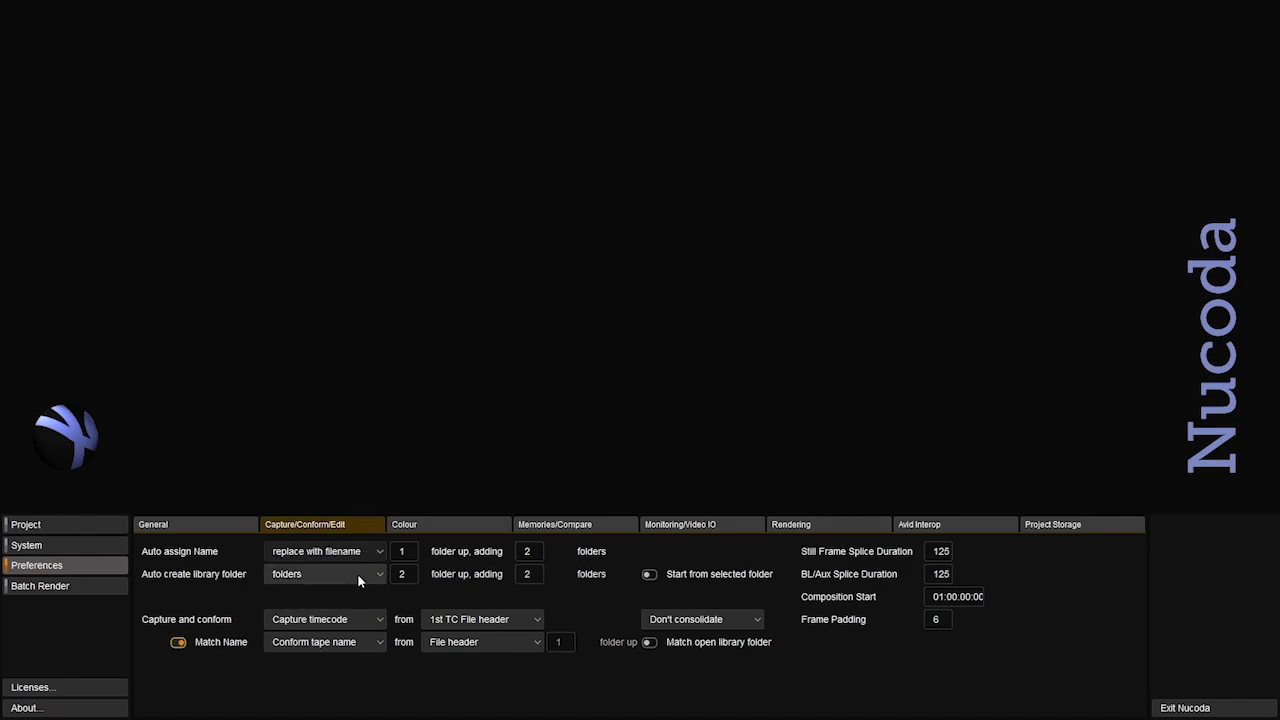
click(357, 573)
click(349, 588)
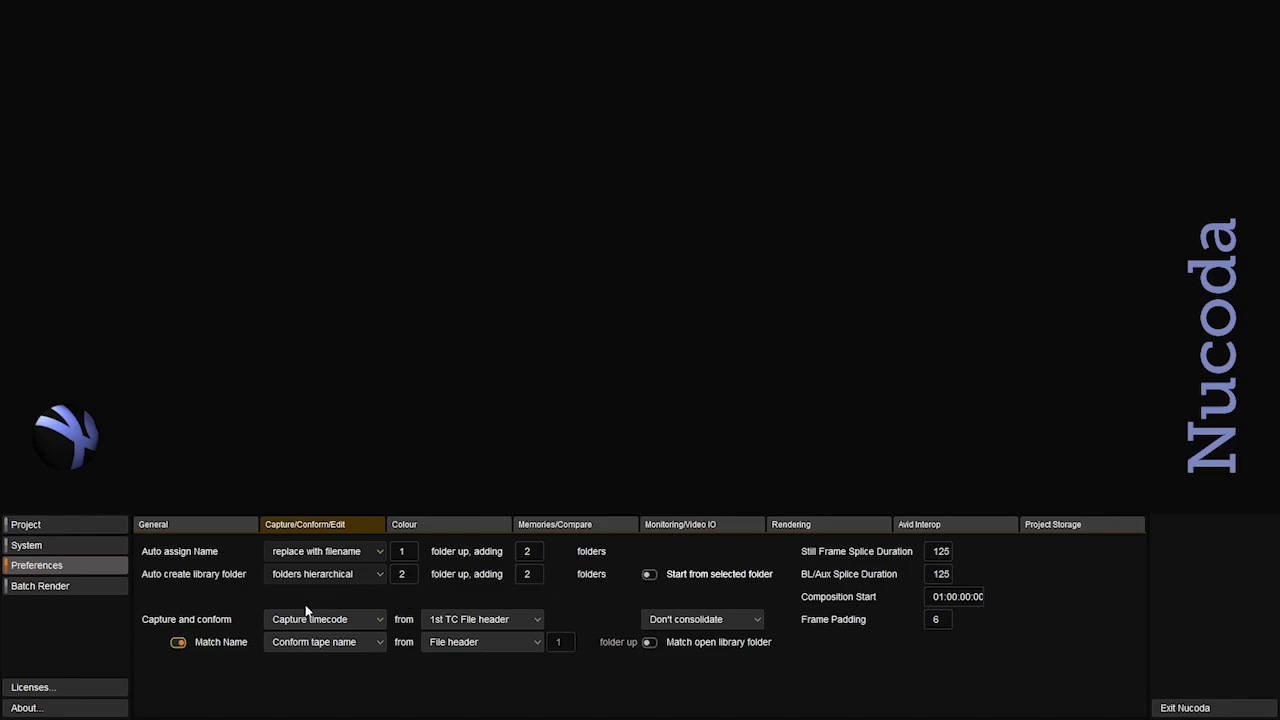
Step: Review the capture and conform timecode options and set the Match Name source to File name
click(353, 616)
click(355, 621)
click(515, 619)
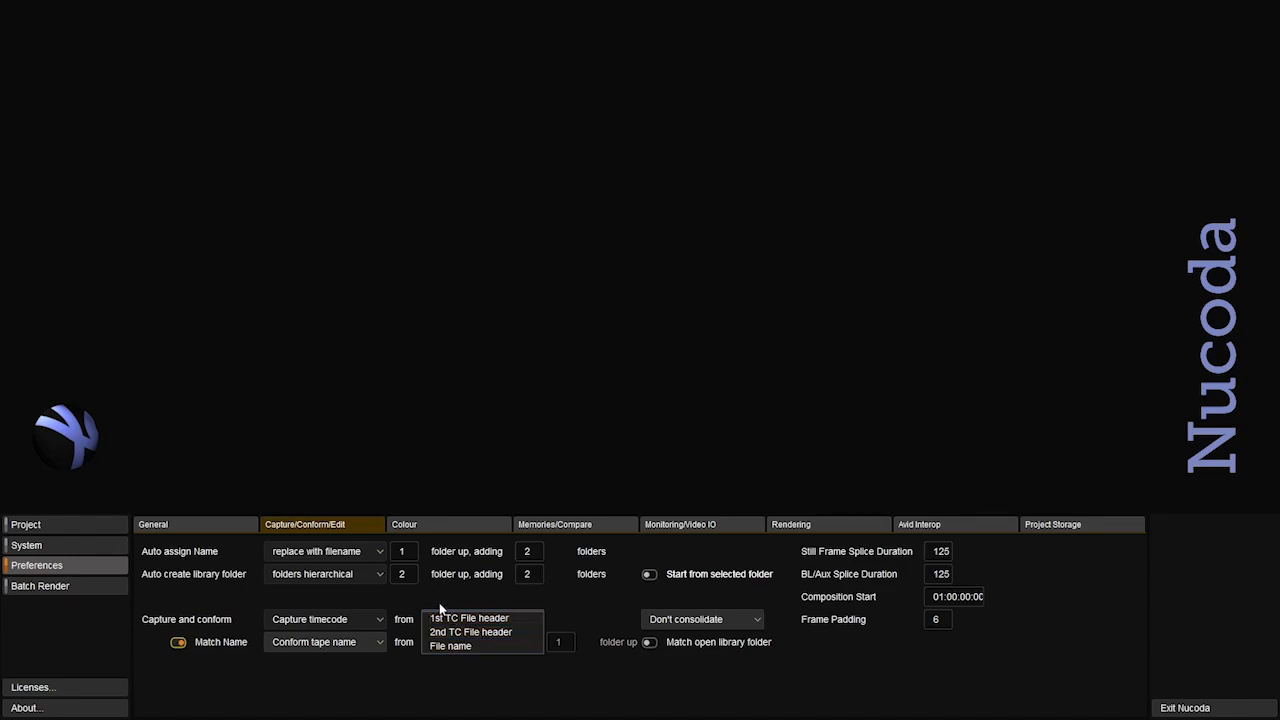
click(416, 591)
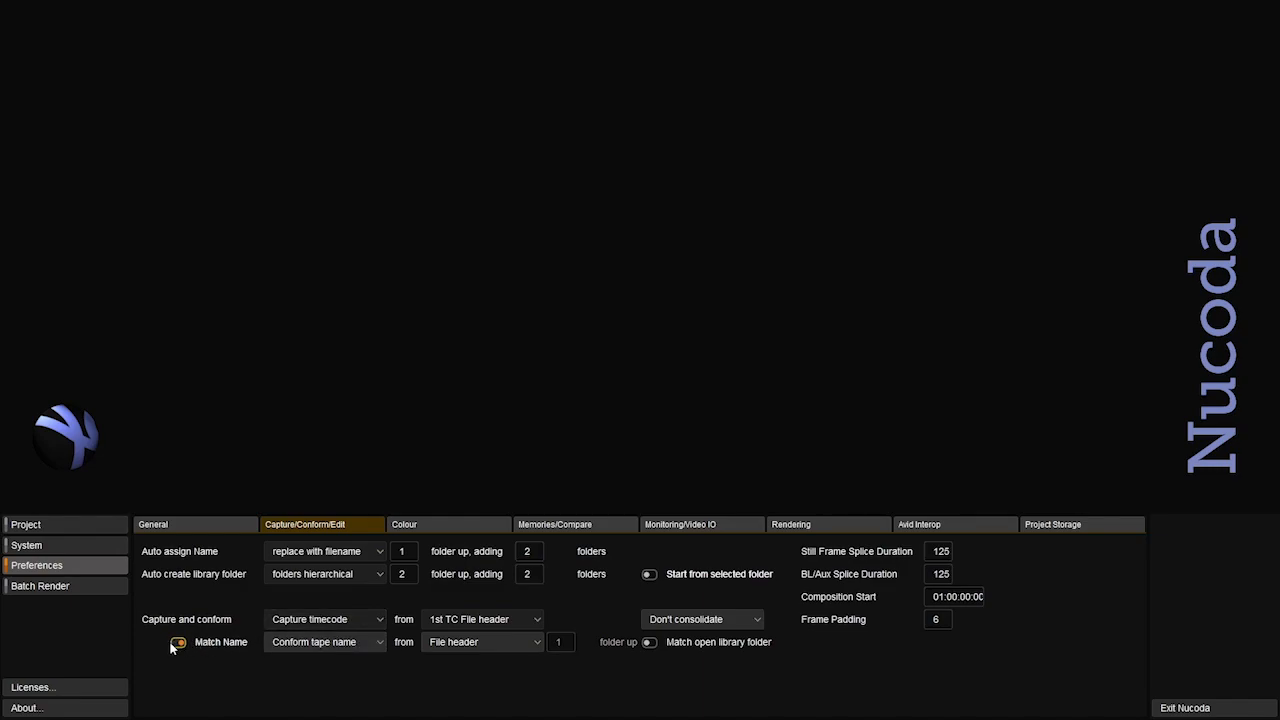
click(323, 643)
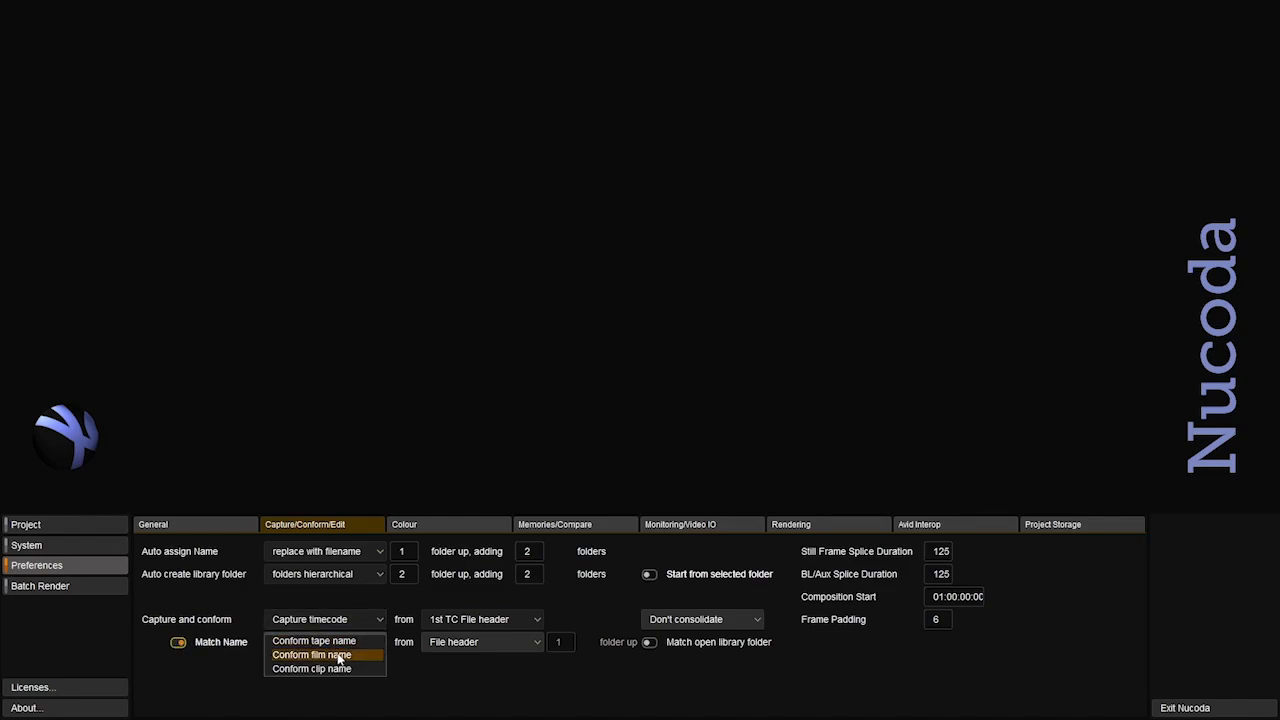
click(505, 646)
click(502, 655)
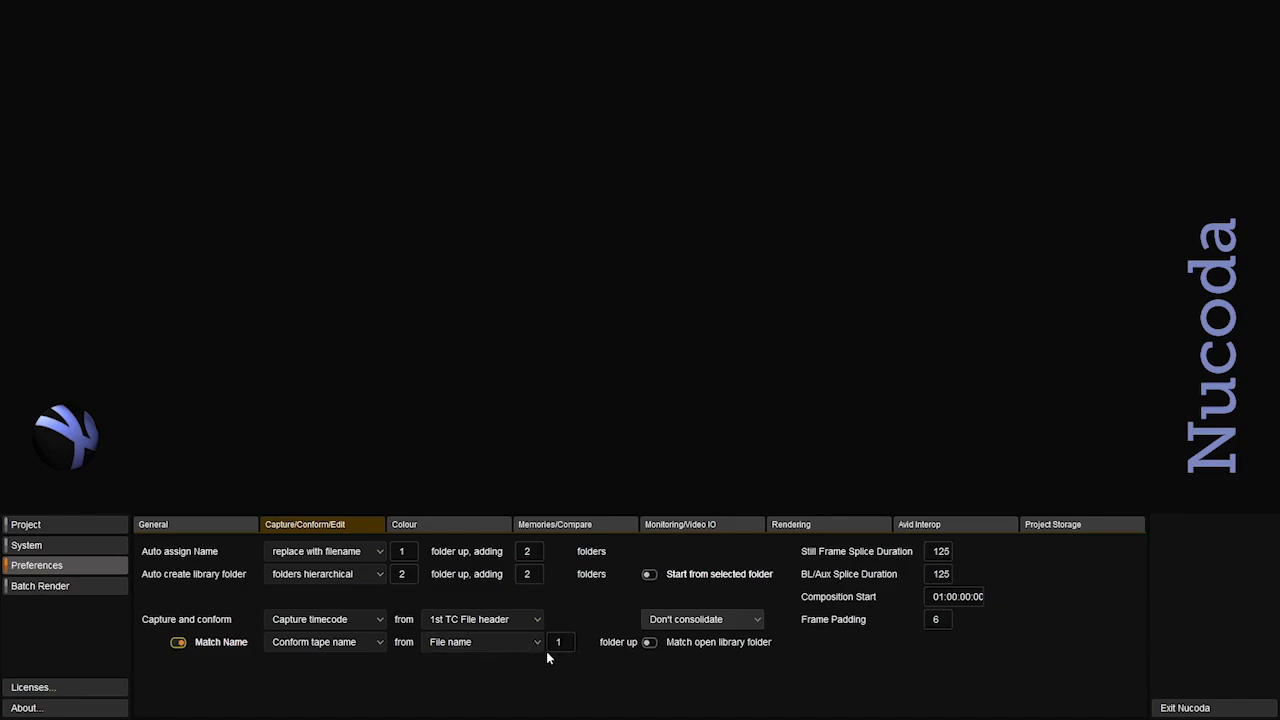
Step: Examine the default layer show mode colours and the inside/outside area options in the Colour preferences
click(459, 530)
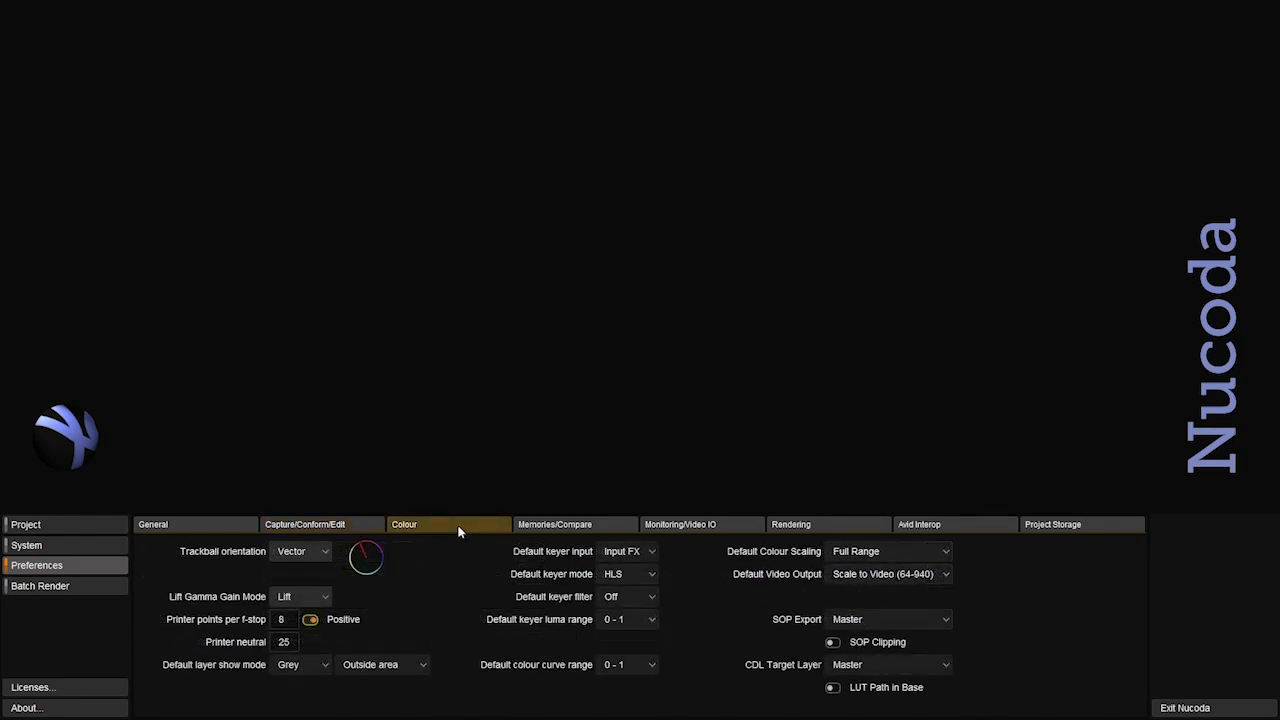
click(292, 668)
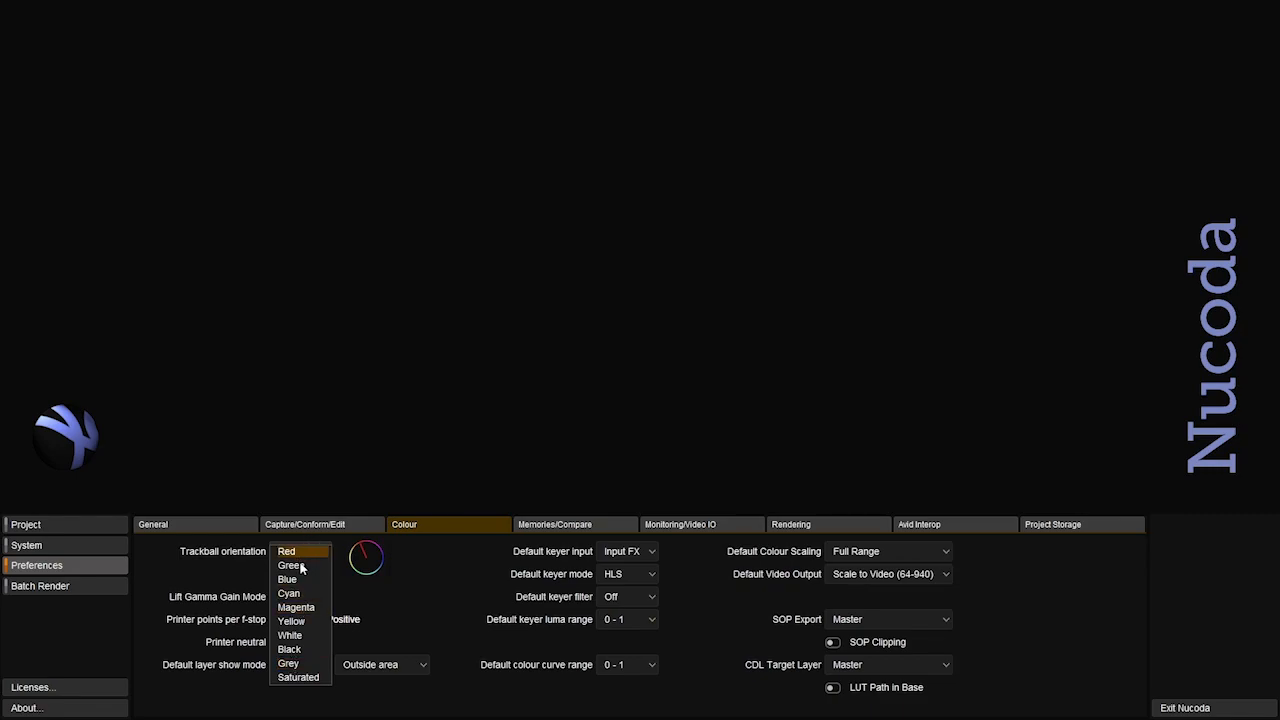
click(384, 703)
click(416, 667)
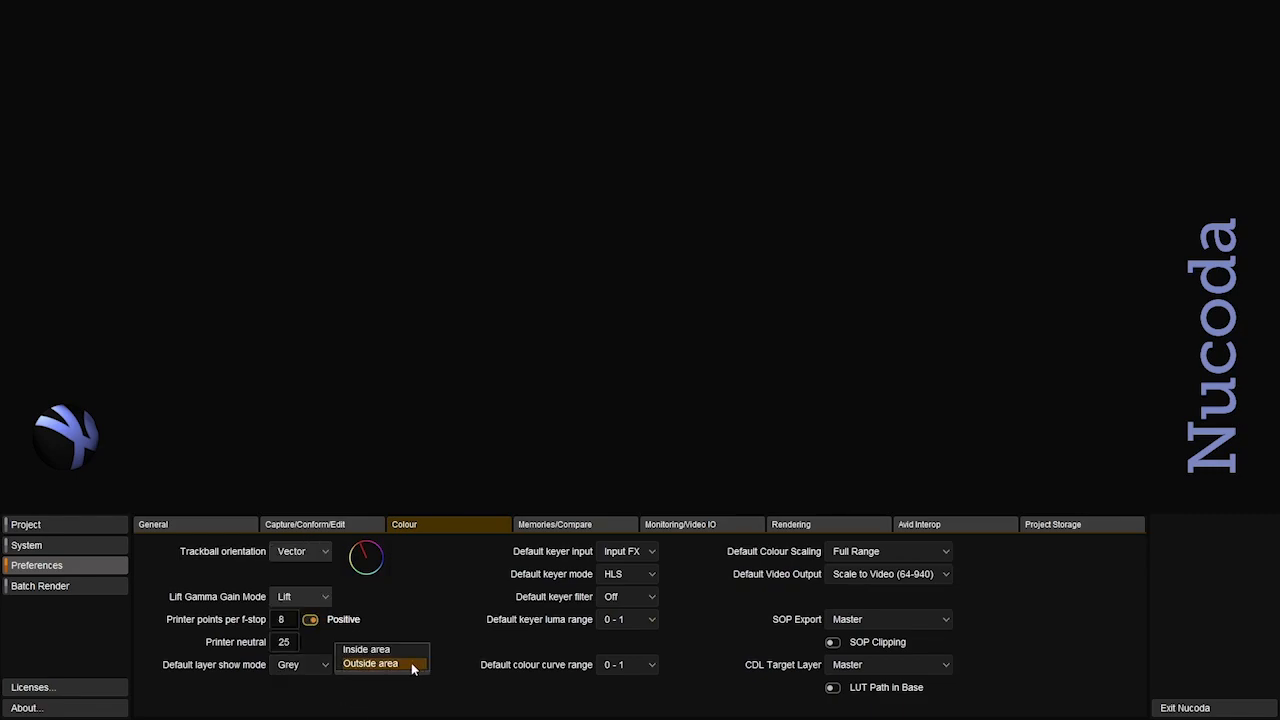
click(423, 689)
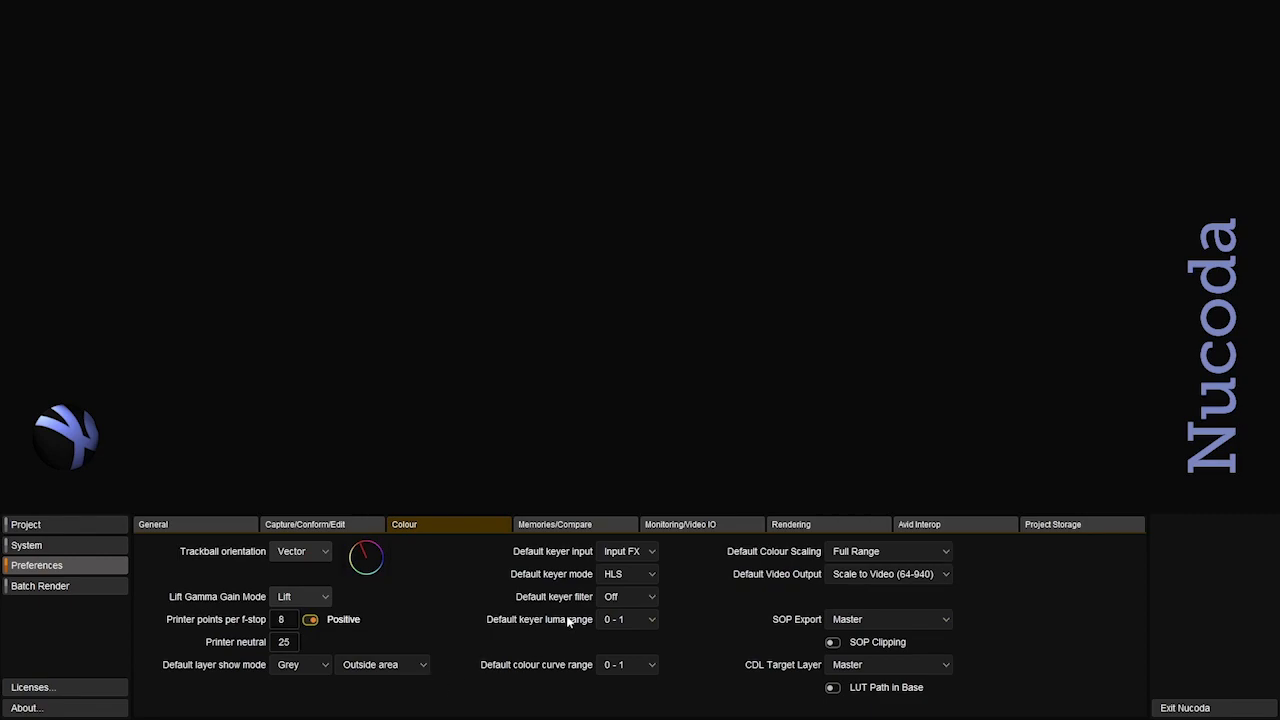
Step: Examine the default keyer input, mode, filter and luma range options and the default colour curve range, keeping Input FX as keyer input
click(650, 552)
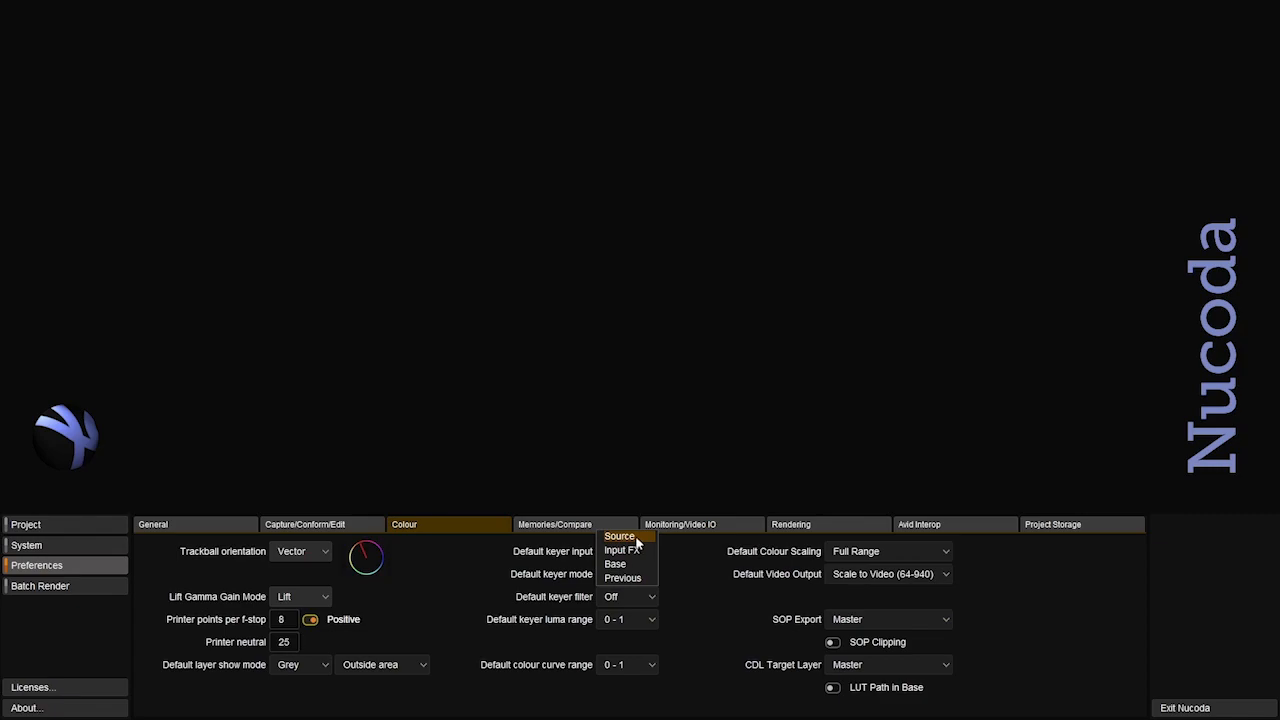
click(621, 550)
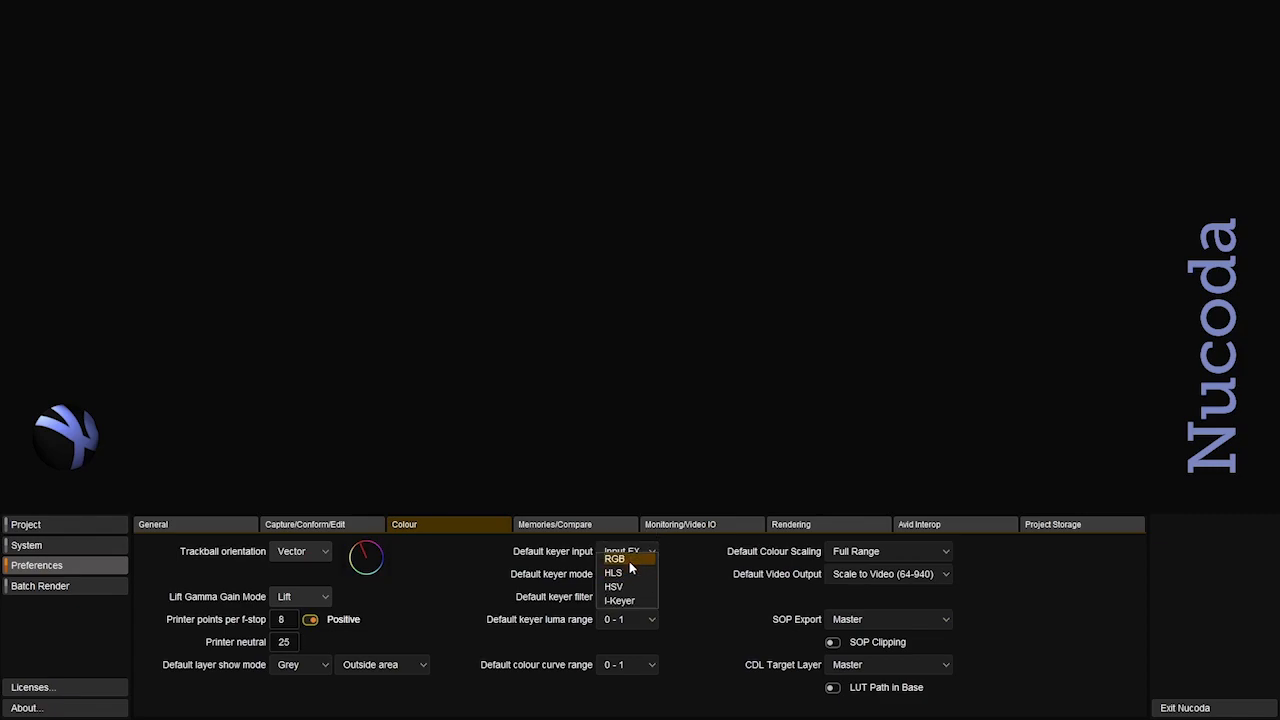
click(722, 589)
click(638, 599)
click(714, 612)
click(635, 619)
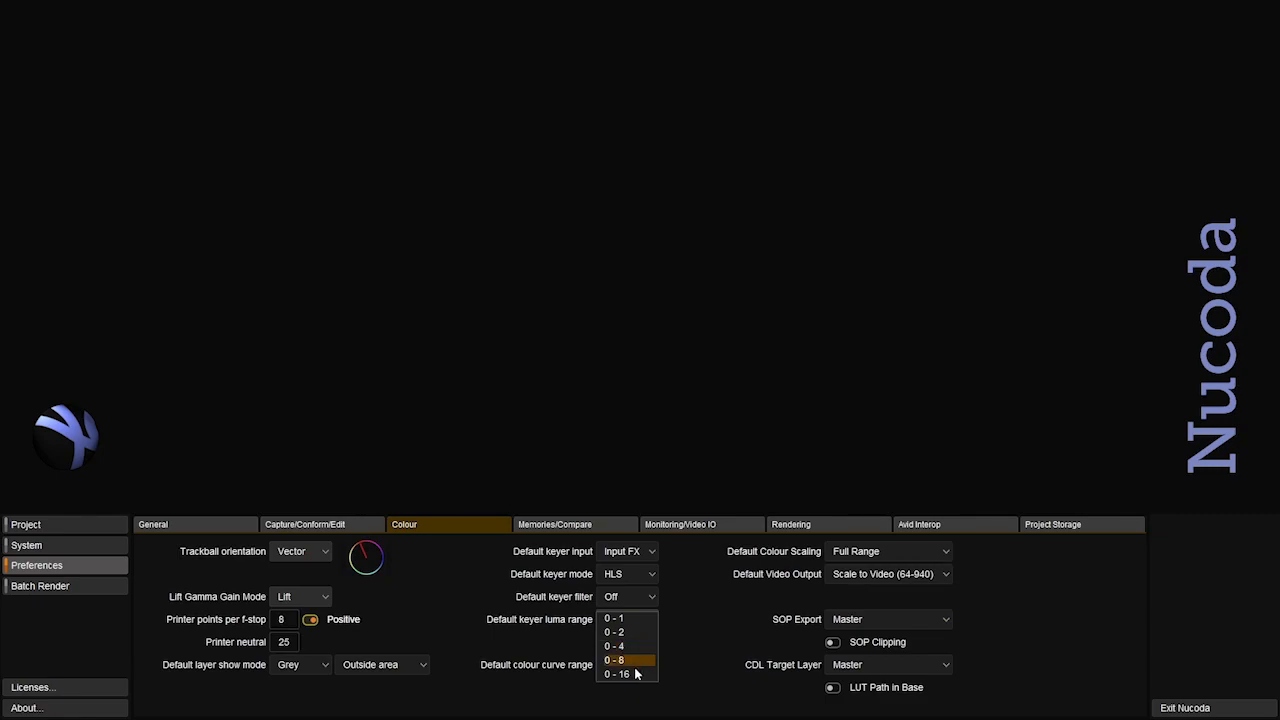
click(713, 640)
click(641, 667)
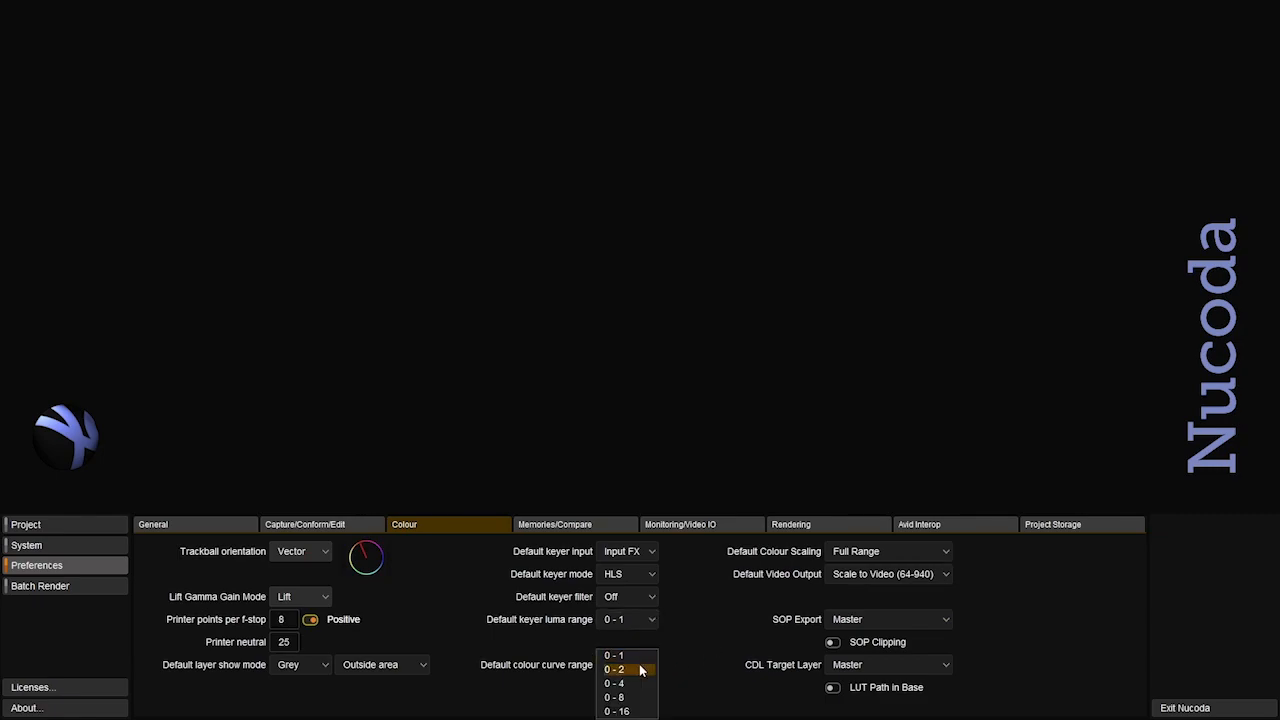
click(704, 656)
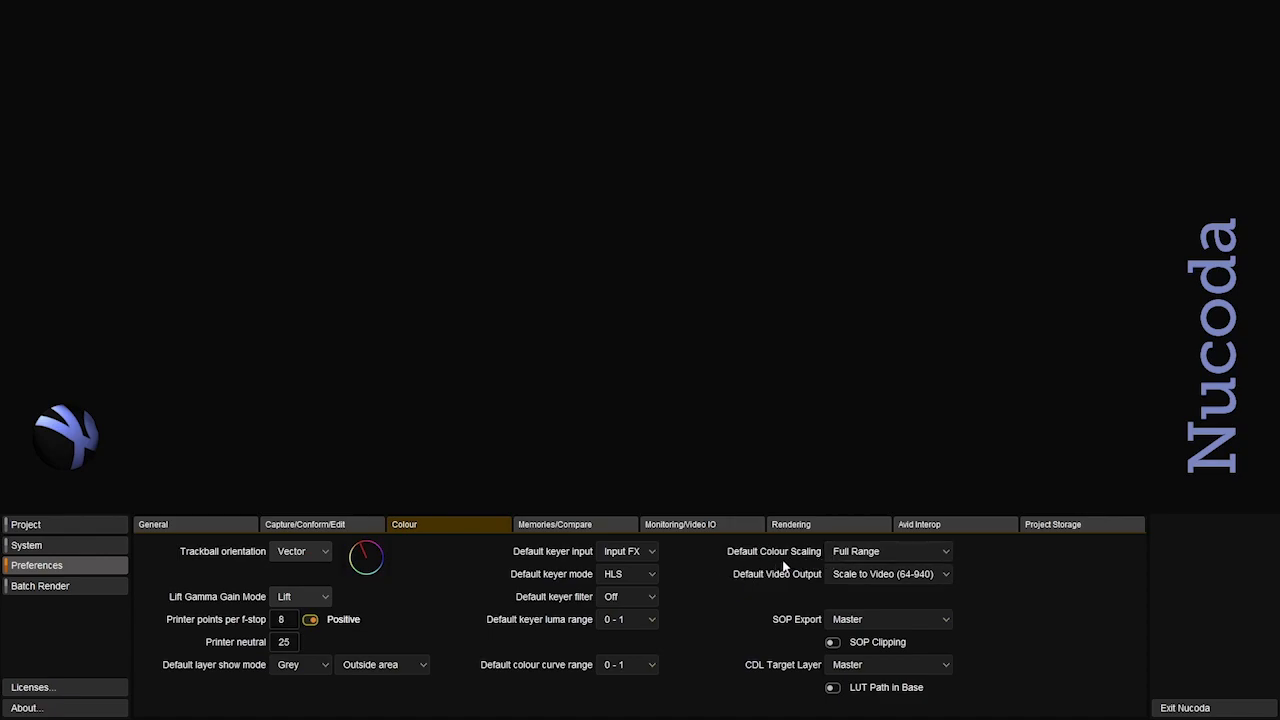
Step: Examine the available options for the default colour scaling and the default video output
click(903, 551)
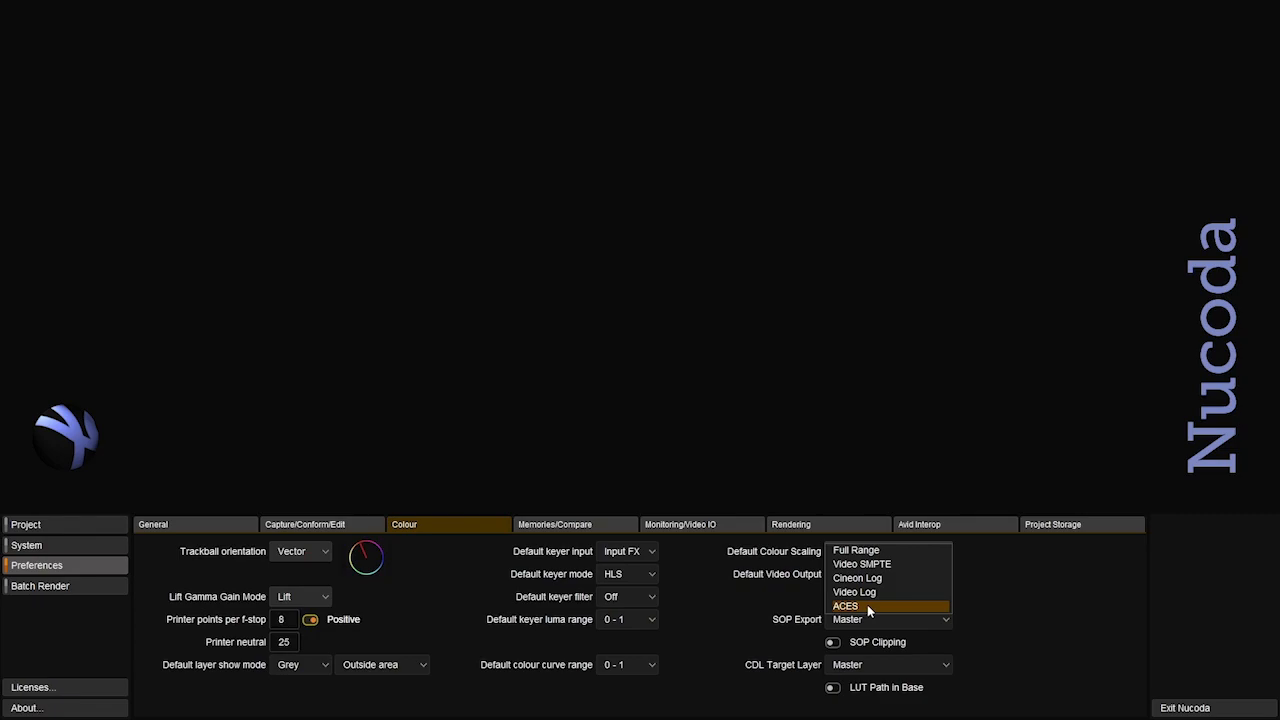
click(1017, 590)
click(910, 576)
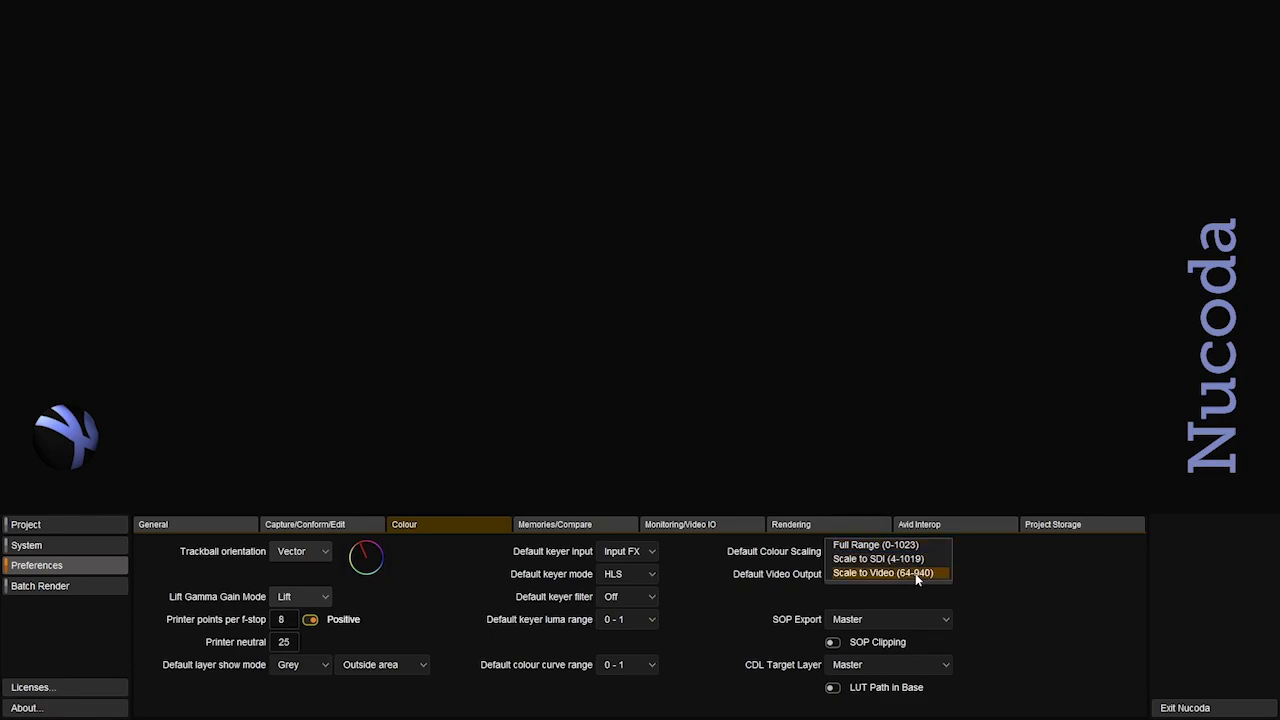
click(1030, 584)
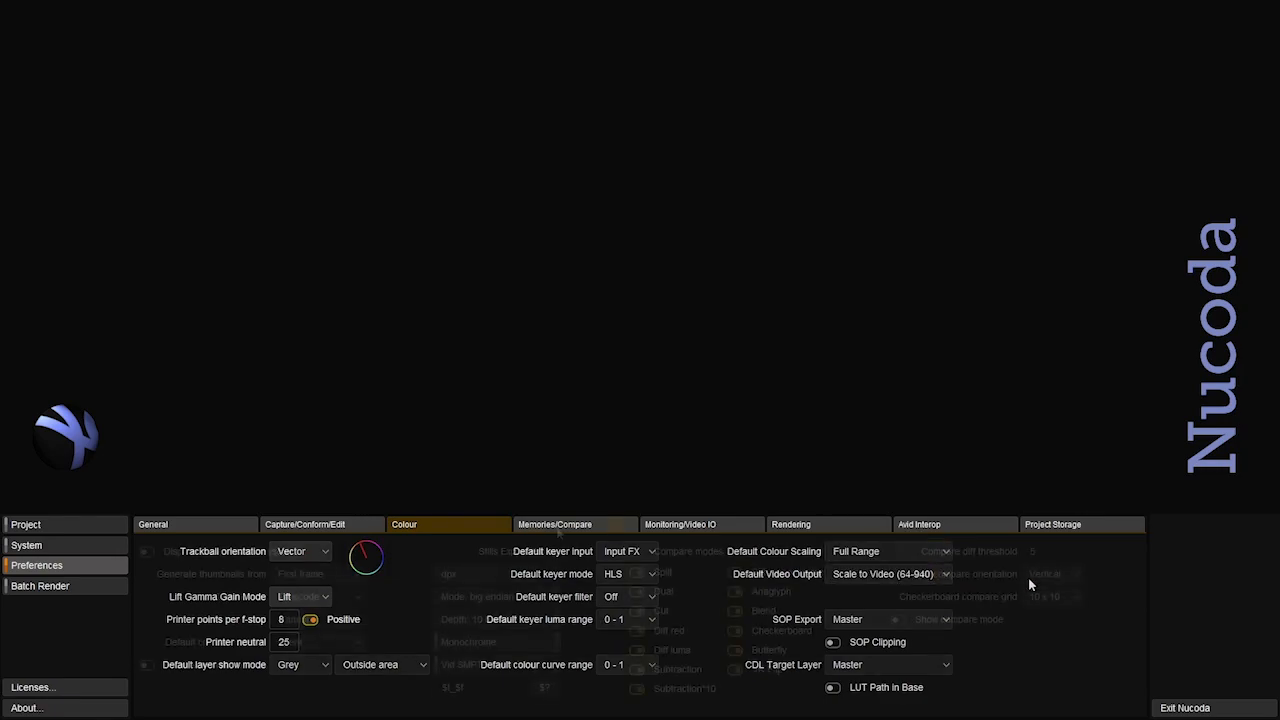
Step: Turn on Display ungraded as greyscale in the Memories/Compare preferences and check the frame options for generating thumbnails
click(555, 524)
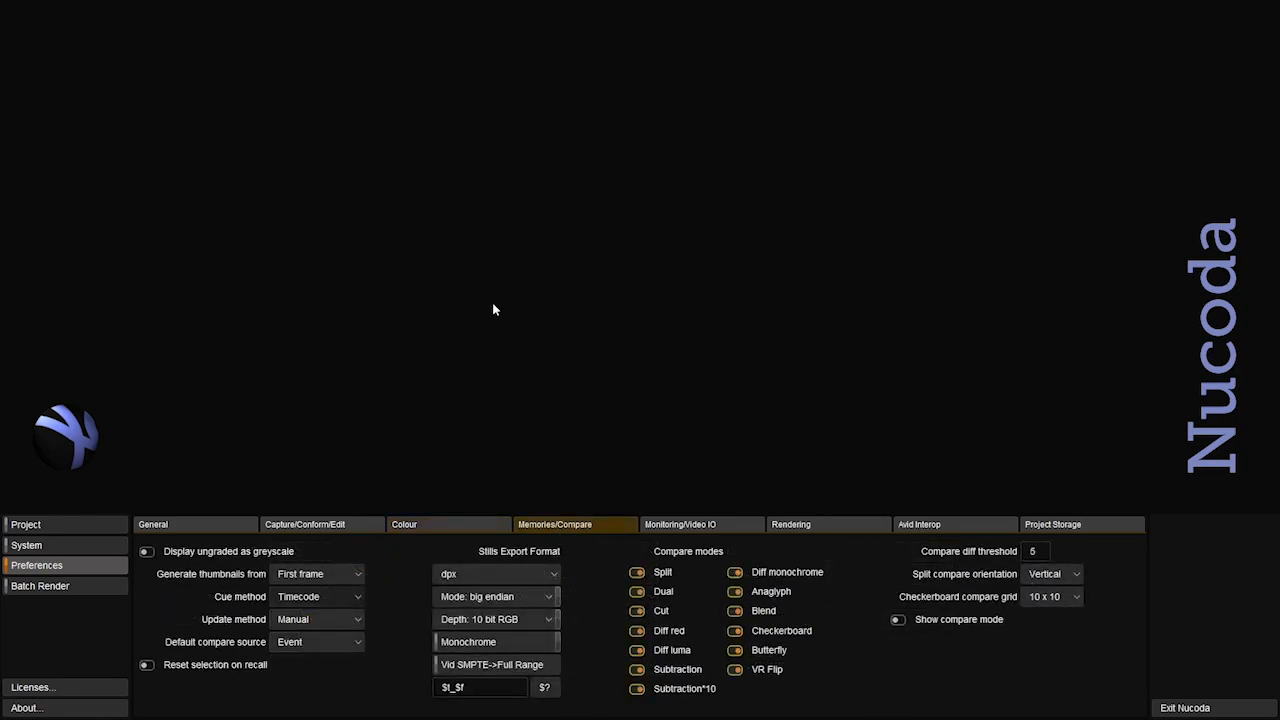
click(196, 557)
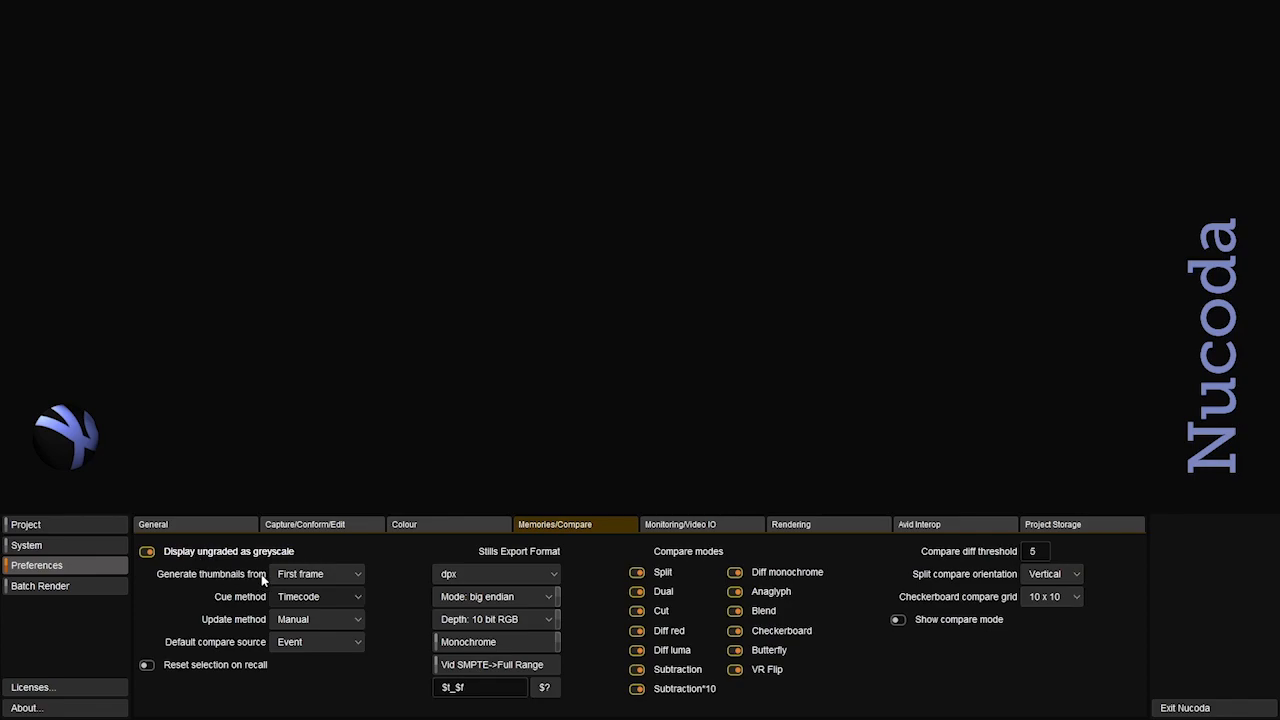
click(343, 576)
click(402, 581)
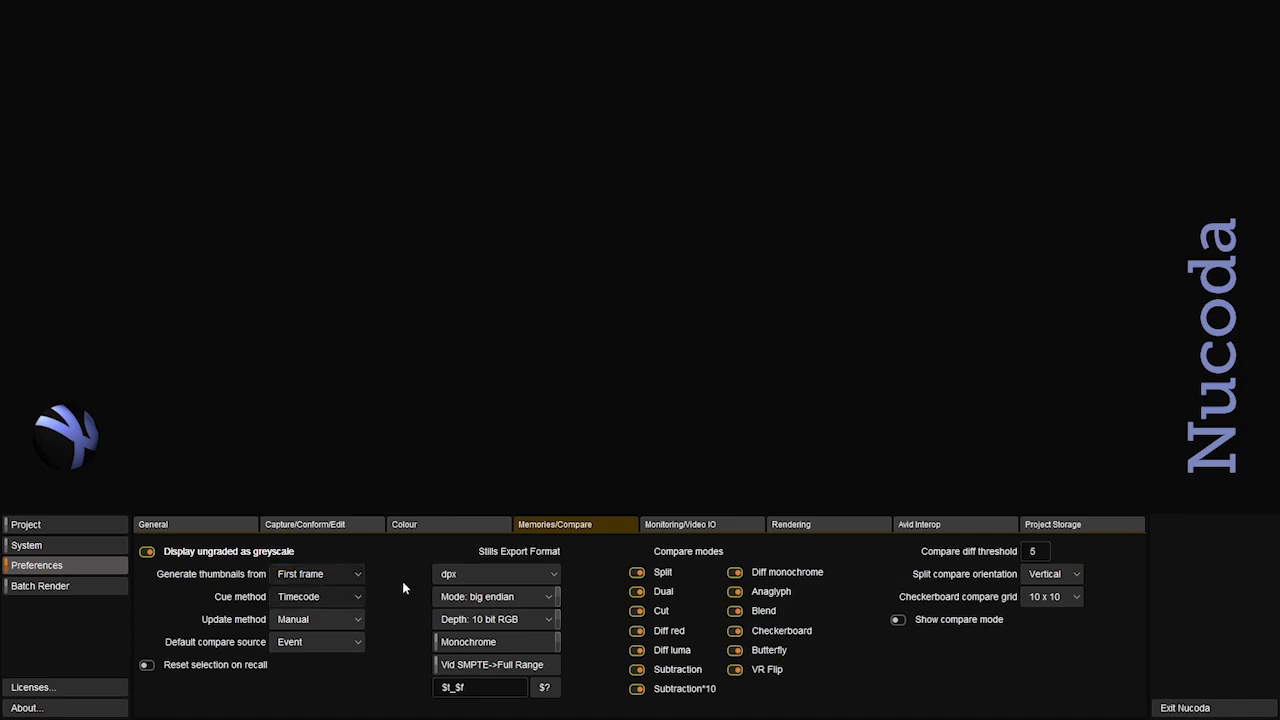
Step: Examine the update method and default compare source options in the Memories/Compare preferences, keeping Manual as the update method
click(351, 628)
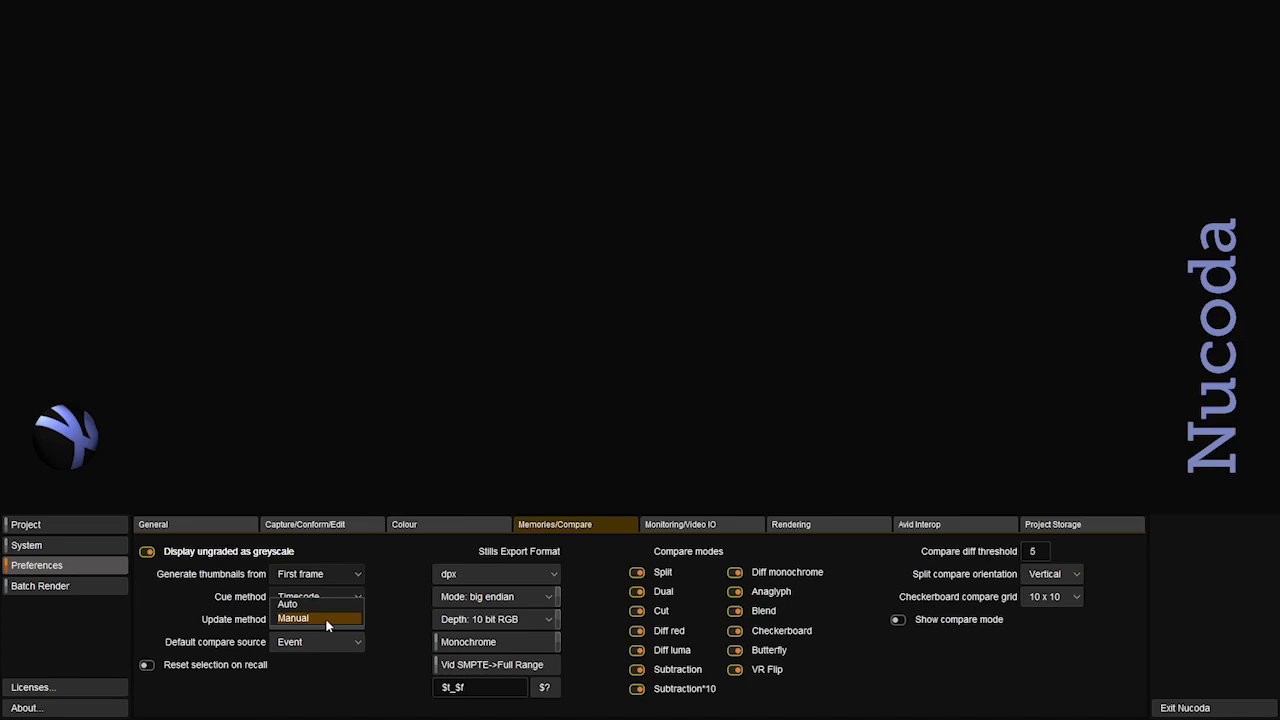
click(325, 618)
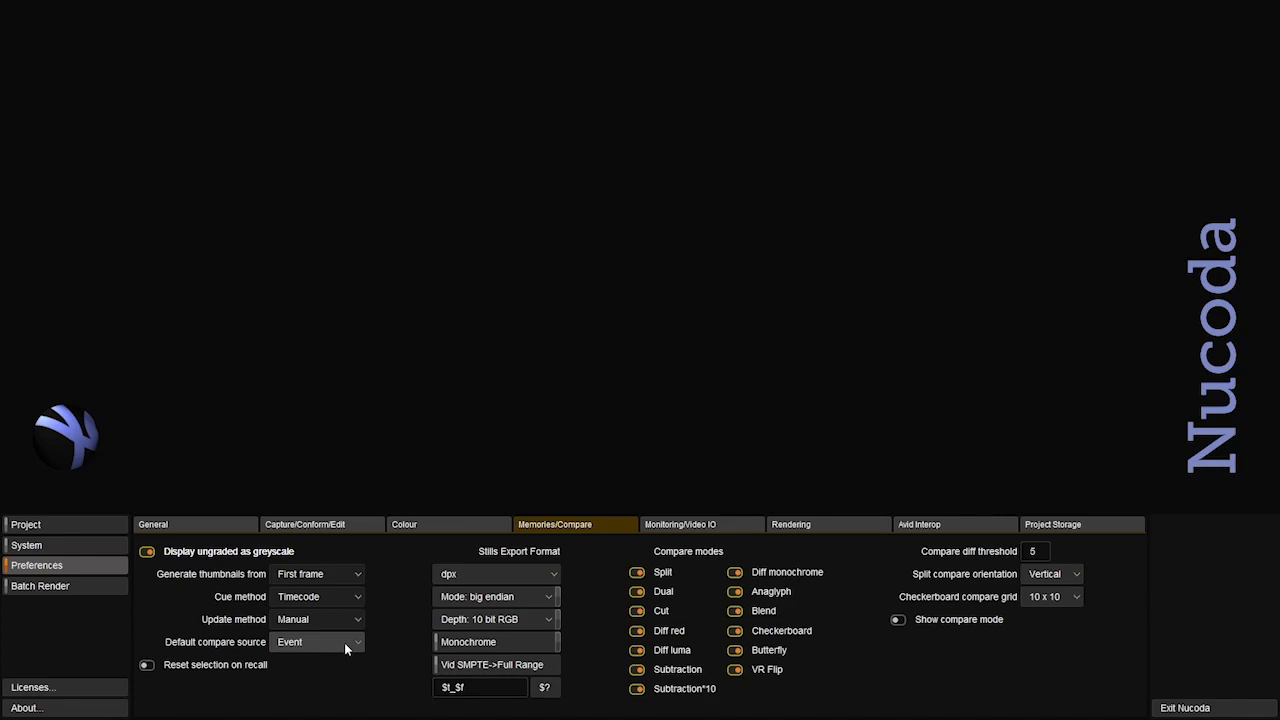
click(344, 645)
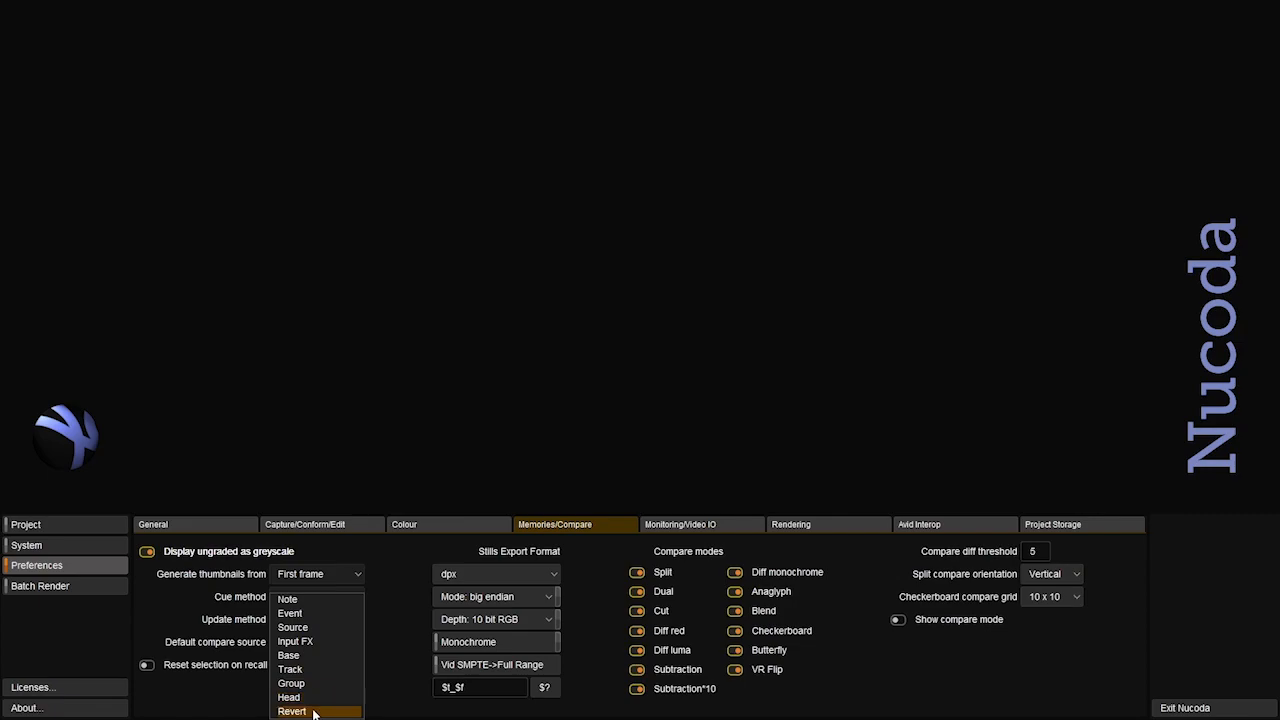
click(387, 643)
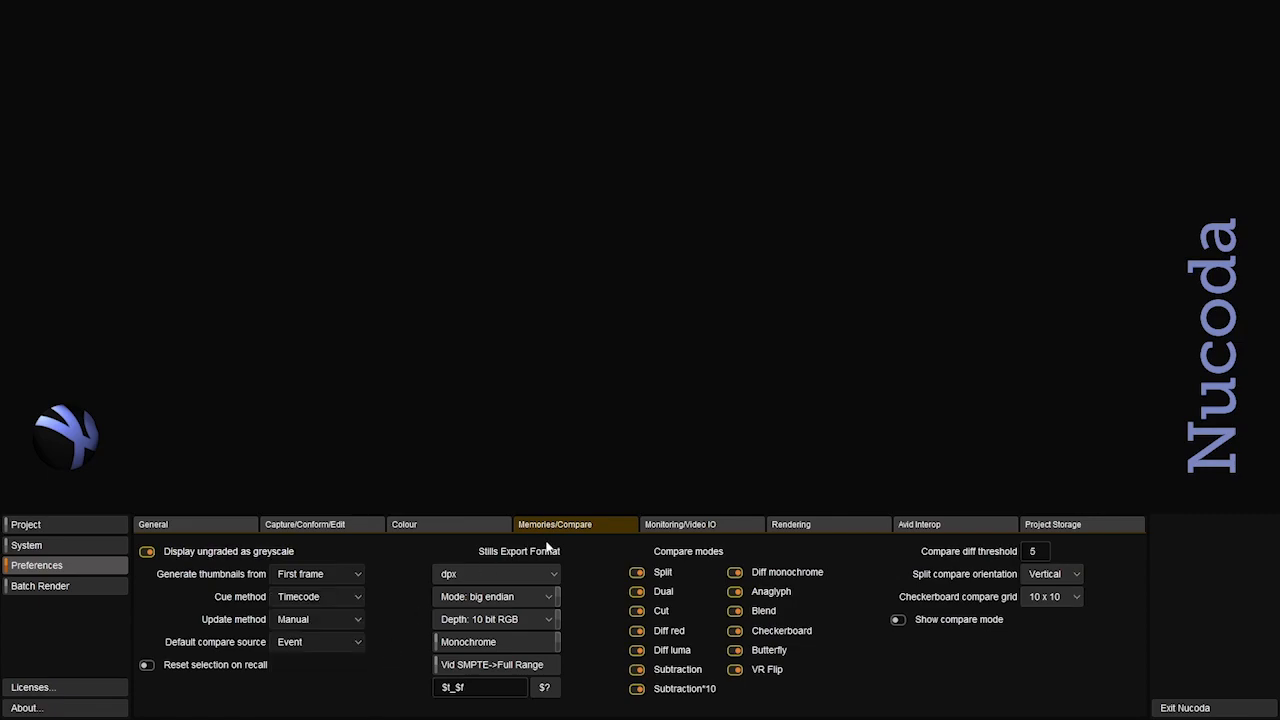
Step: Examine the file type and mode options available for the stills export format
click(538, 574)
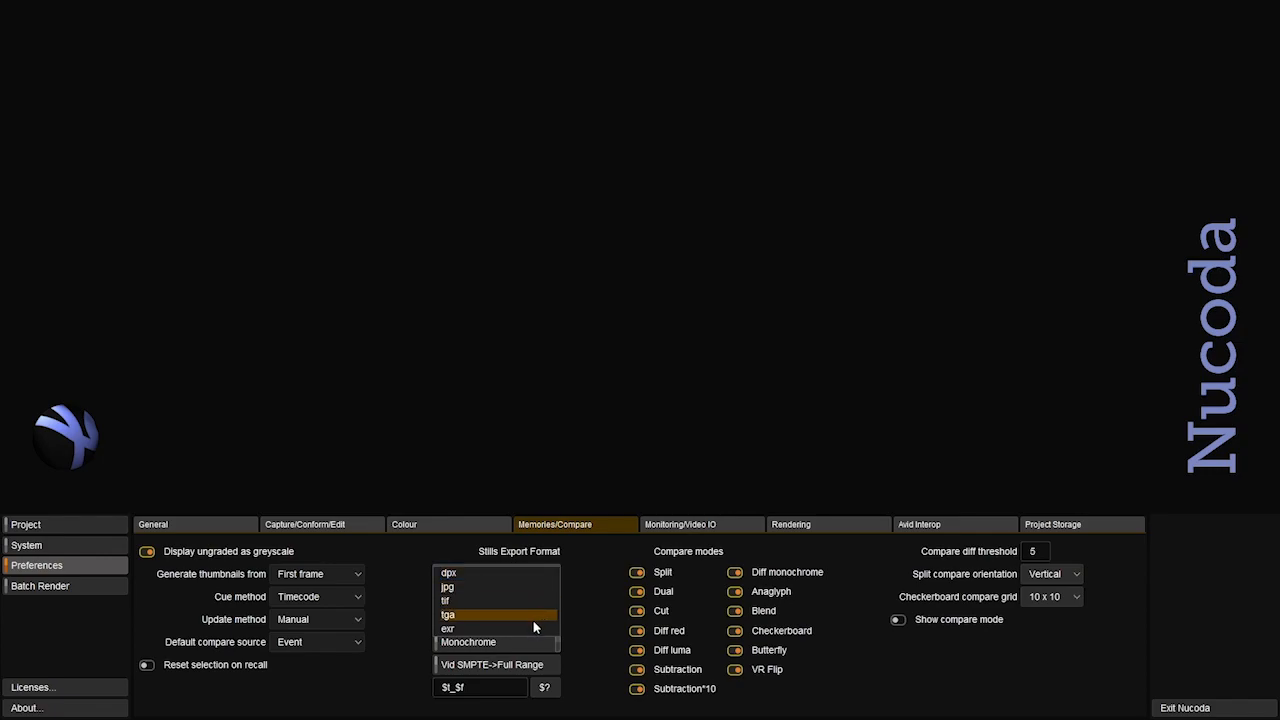
click(603, 581)
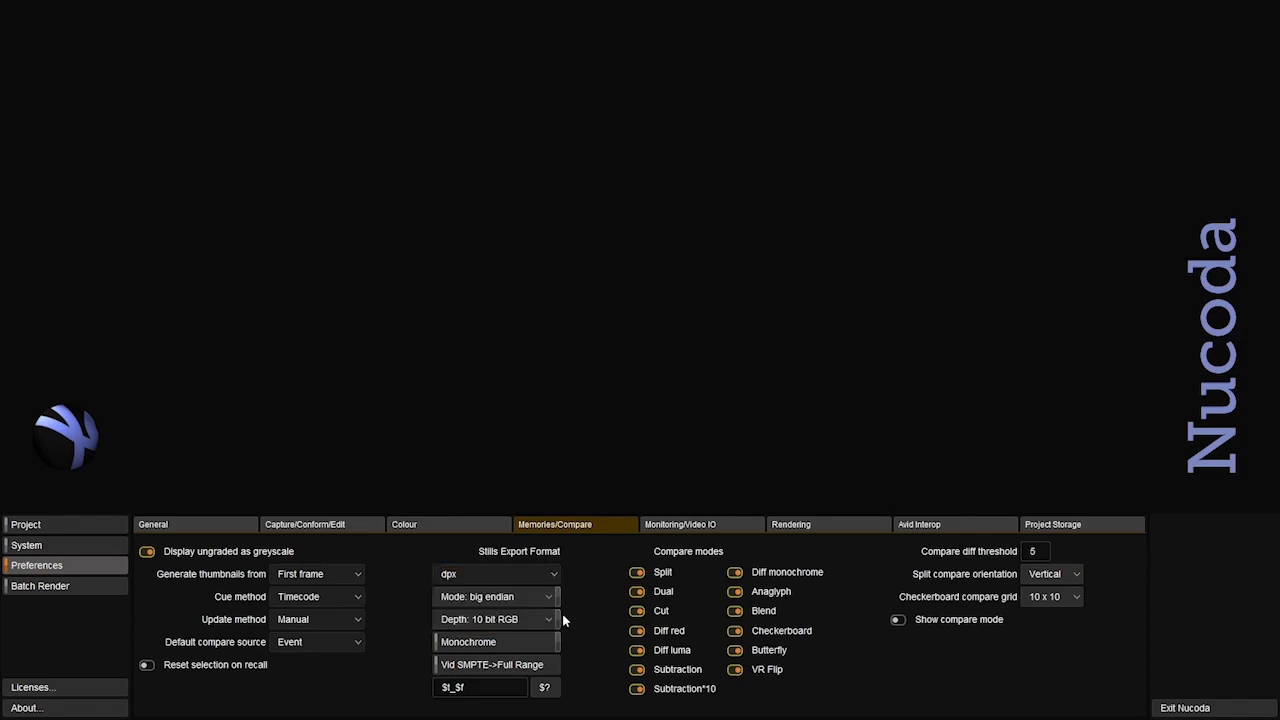
click(537, 594)
click(582, 588)
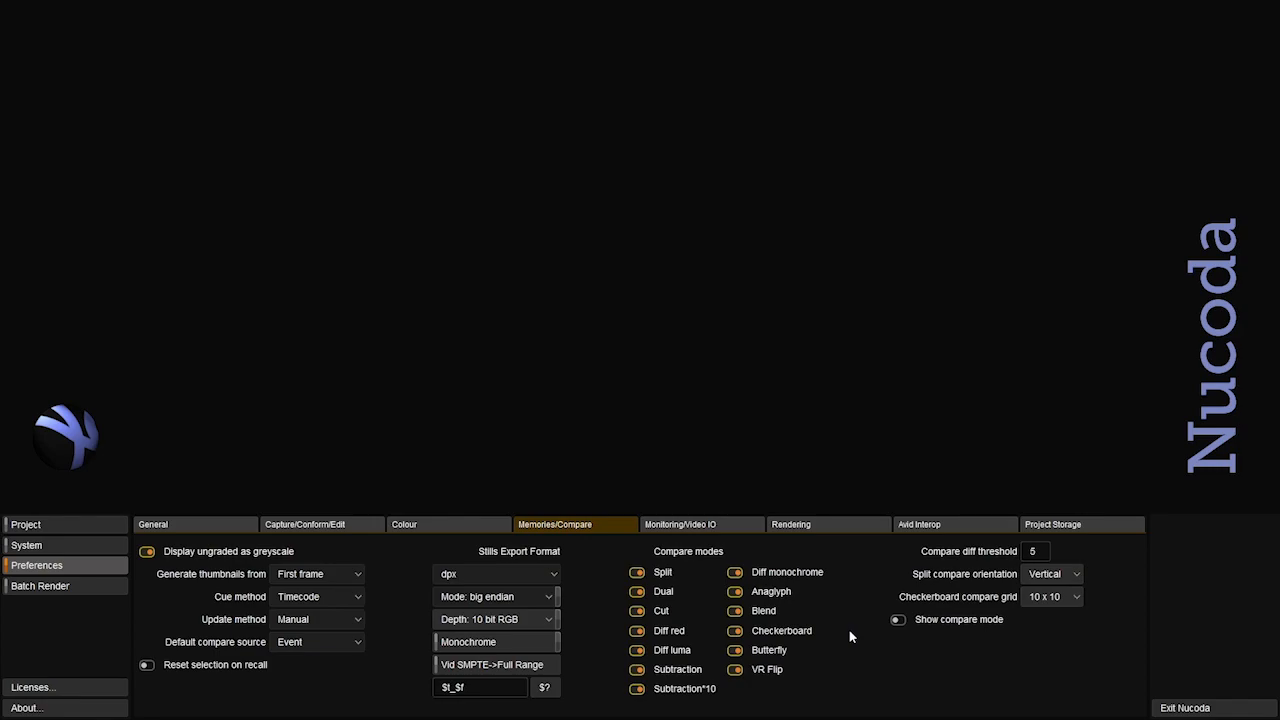
Step: Set the split compare orientation to Horizontal and check the checkerboard compare grid options
click(1061, 575)
click(1062, 590)
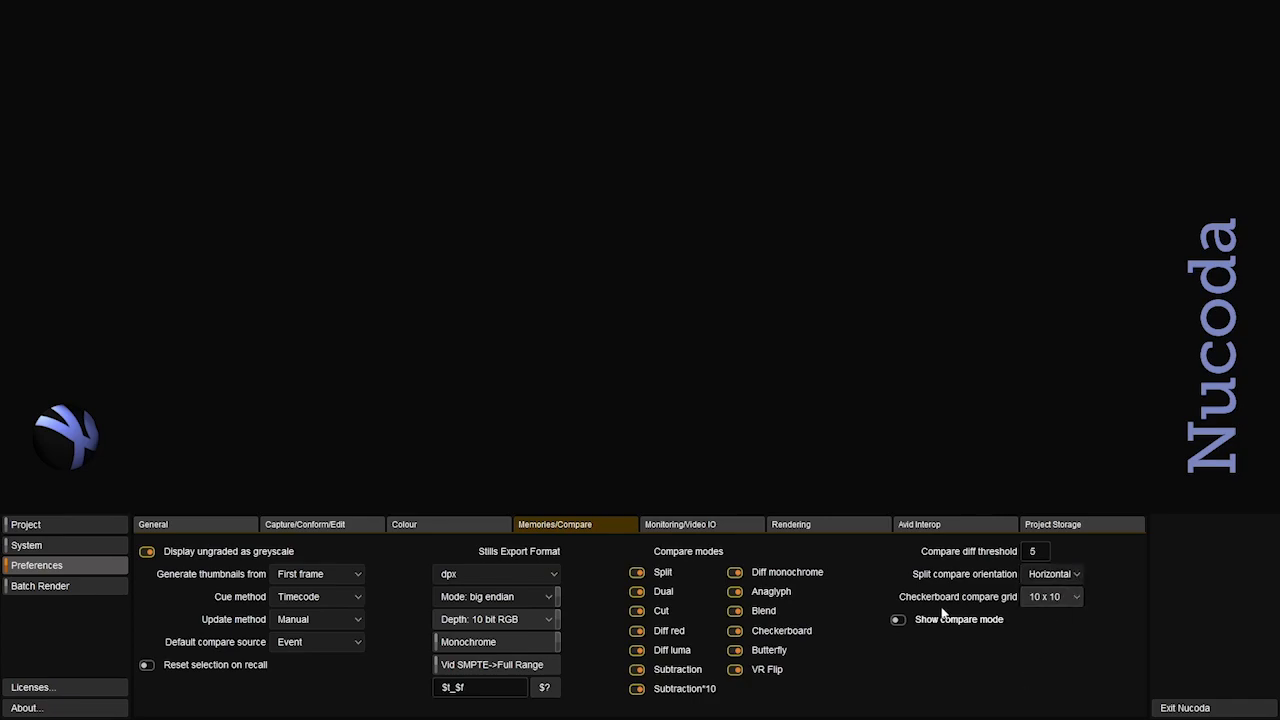
click(1060, 597)
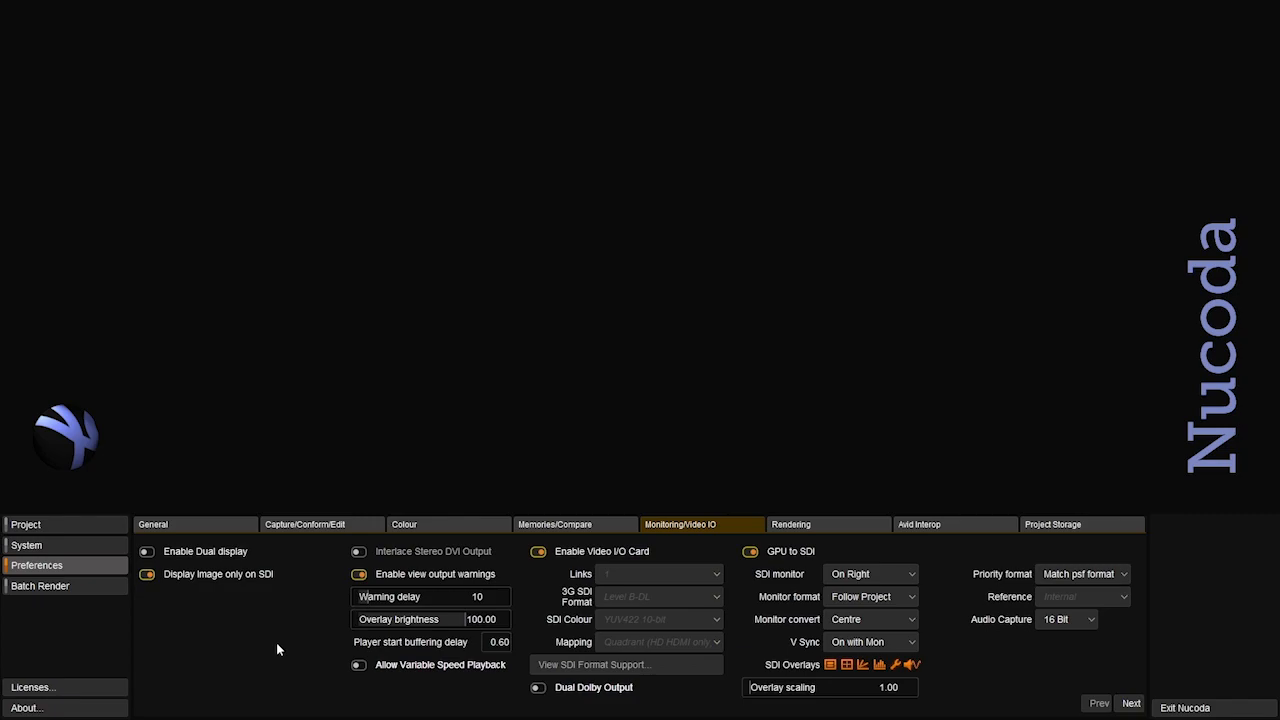
Step: Enable dual display in the Monitoring/Video IO preferences and set the GUI layout to Timeline + Pic | Mems after trying Timeline | Pic + Mems
click(211, 556)
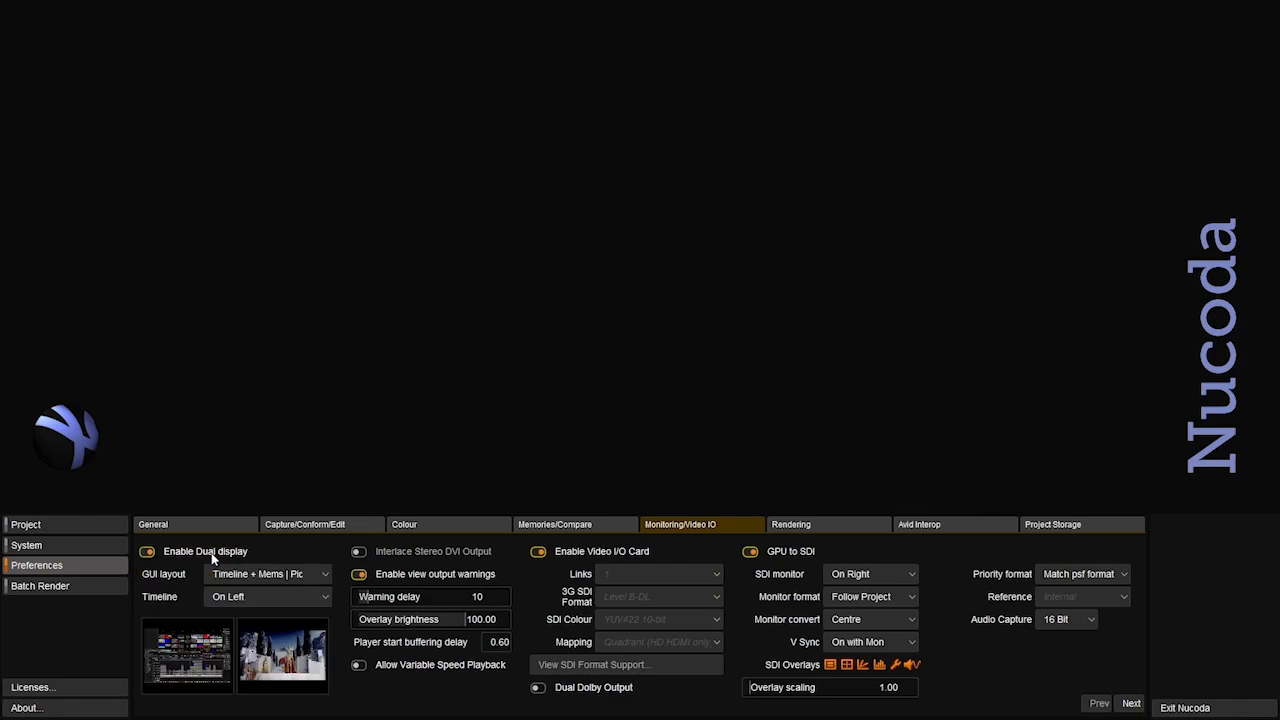
click(296, 574)
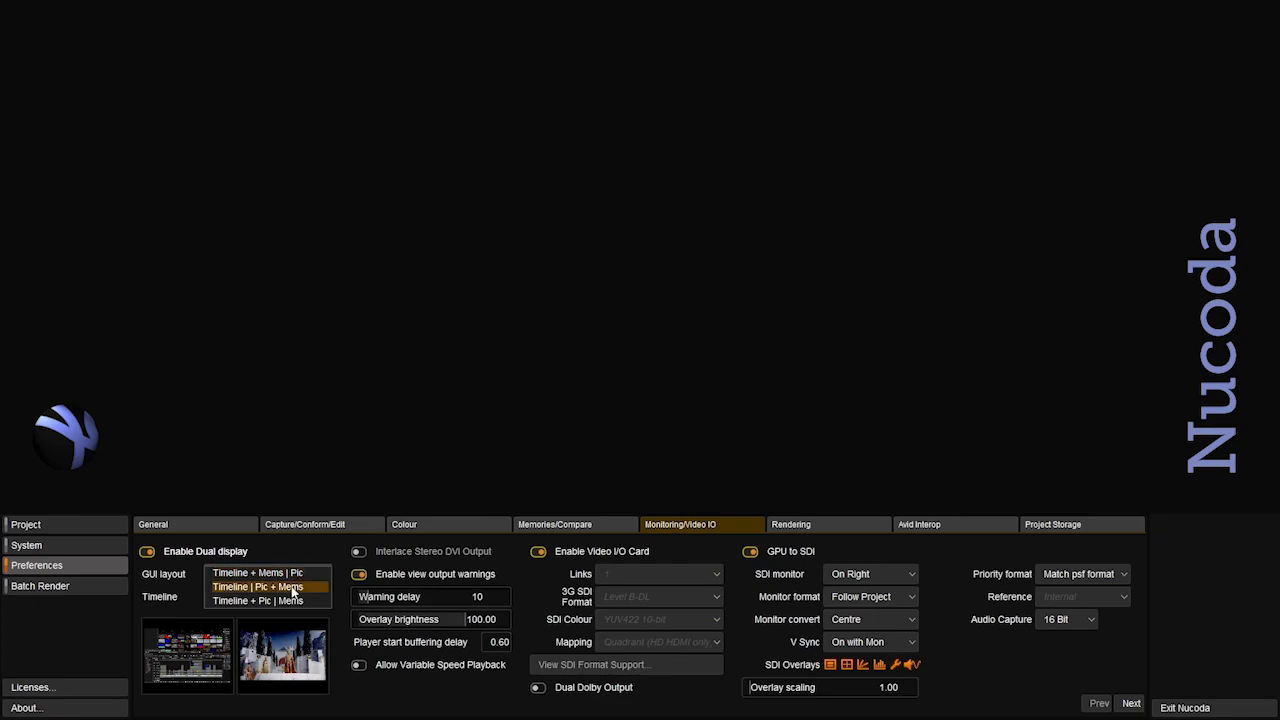
click(291, 588)
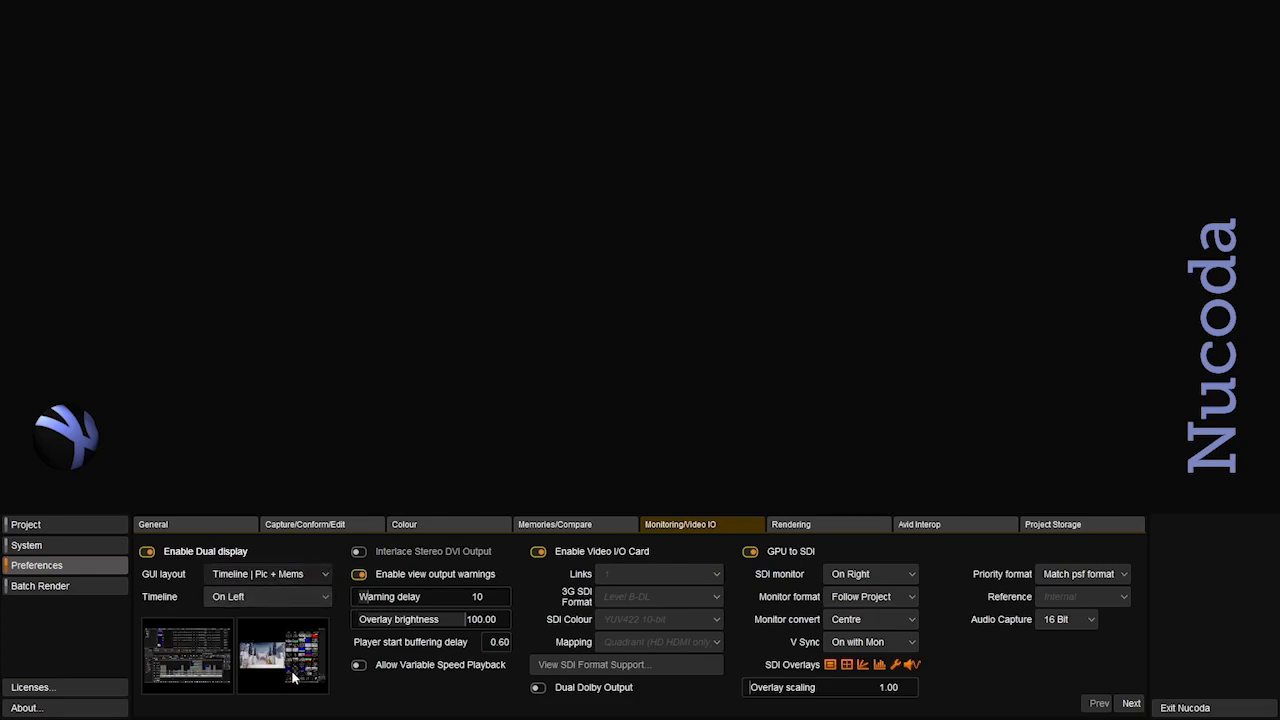
click(307, 574)
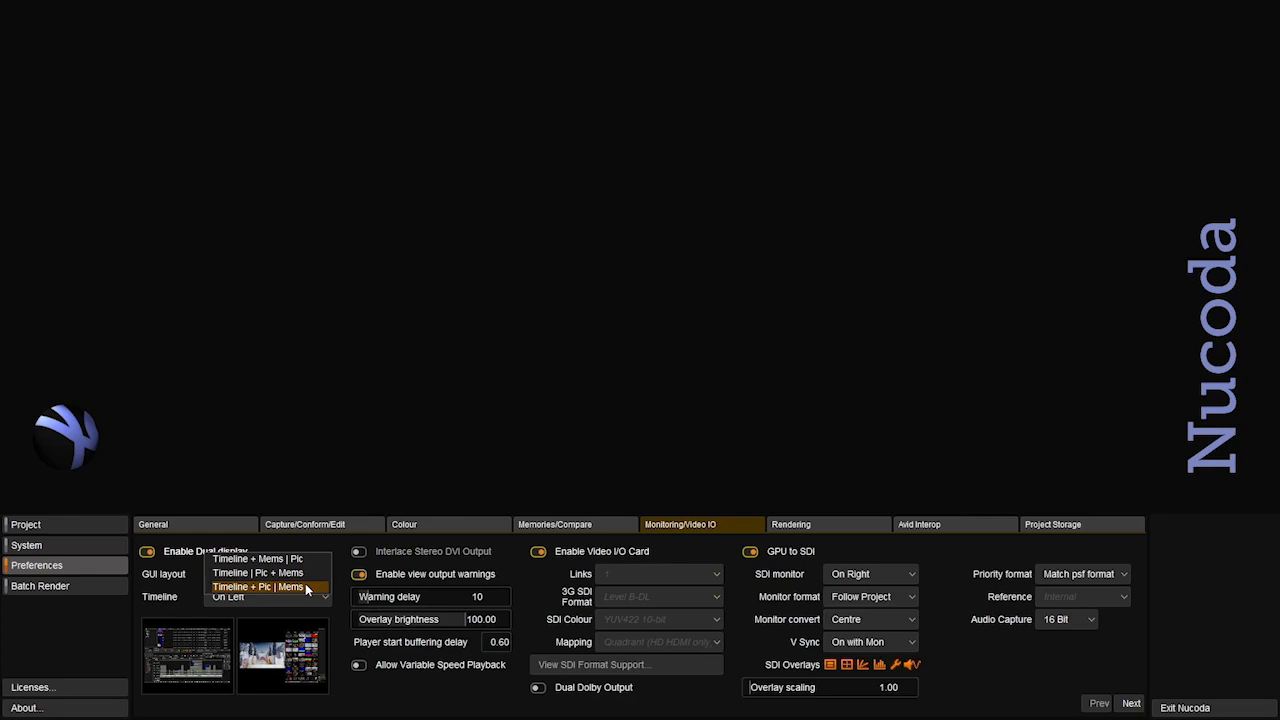
click(303, 586)
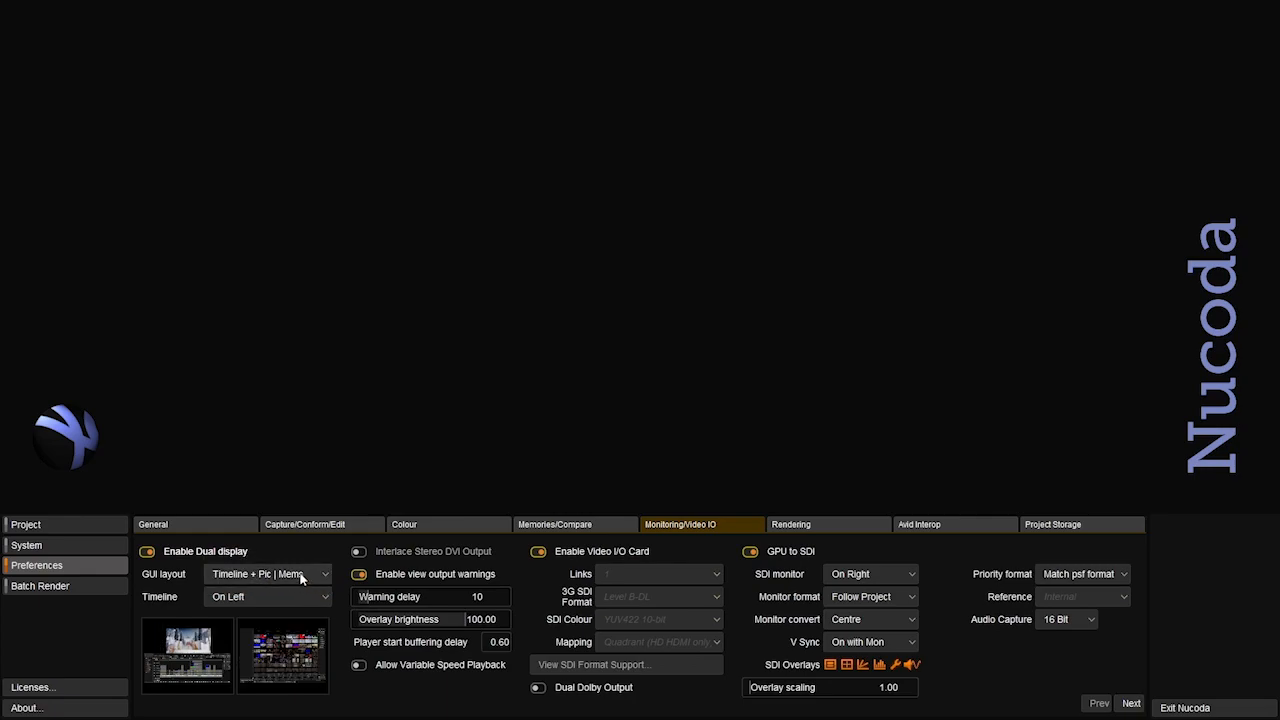
Step: Compare the GUI layouts Timeline + Mems | Pic and Timeline | Pic + Mems, returning to Timeline + Pic | Mems
click(305, 574)
click(304, 563)
click(304, 574)
click(312, 560)
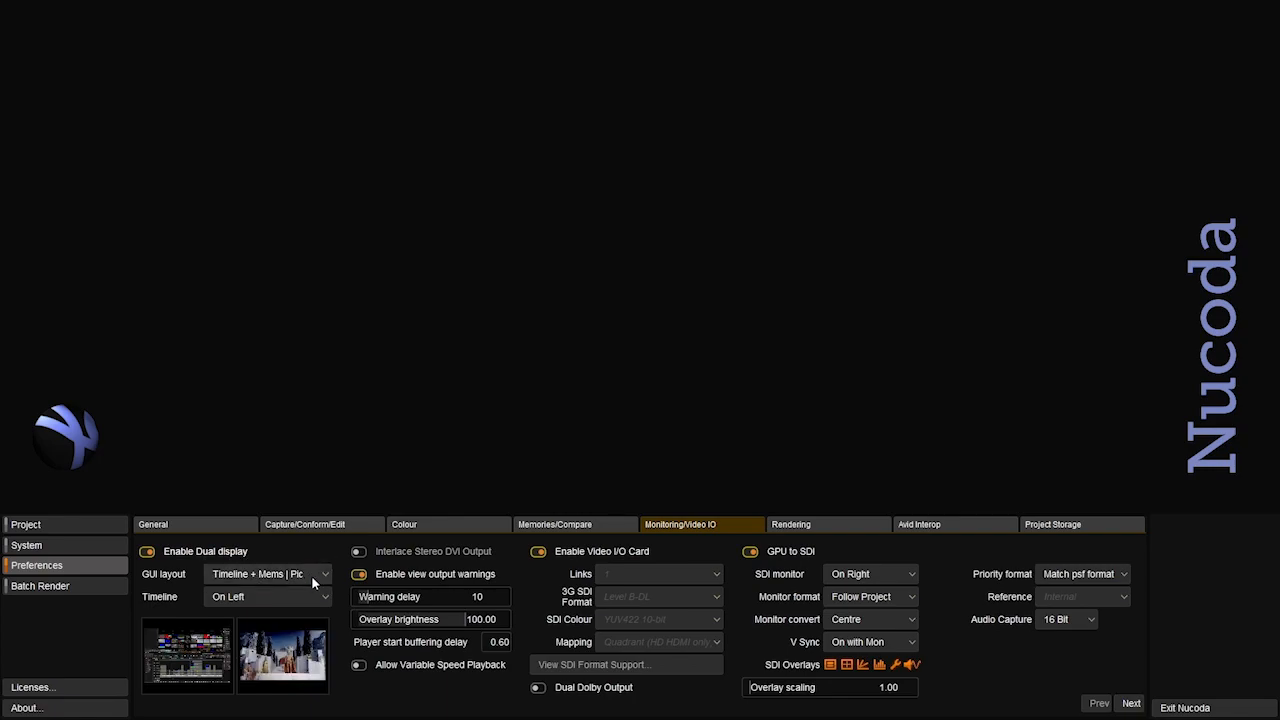
click(311, 575)
click(311, 585)
click(313, 574)
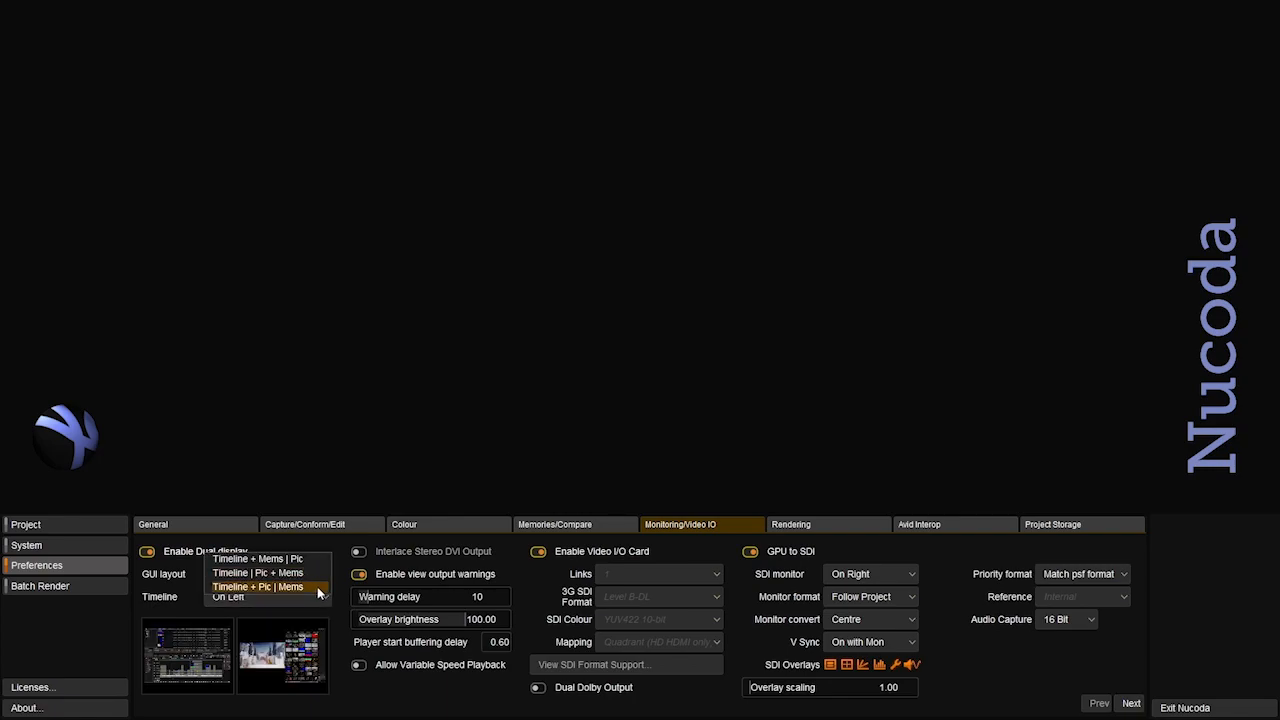
click(317, 586)
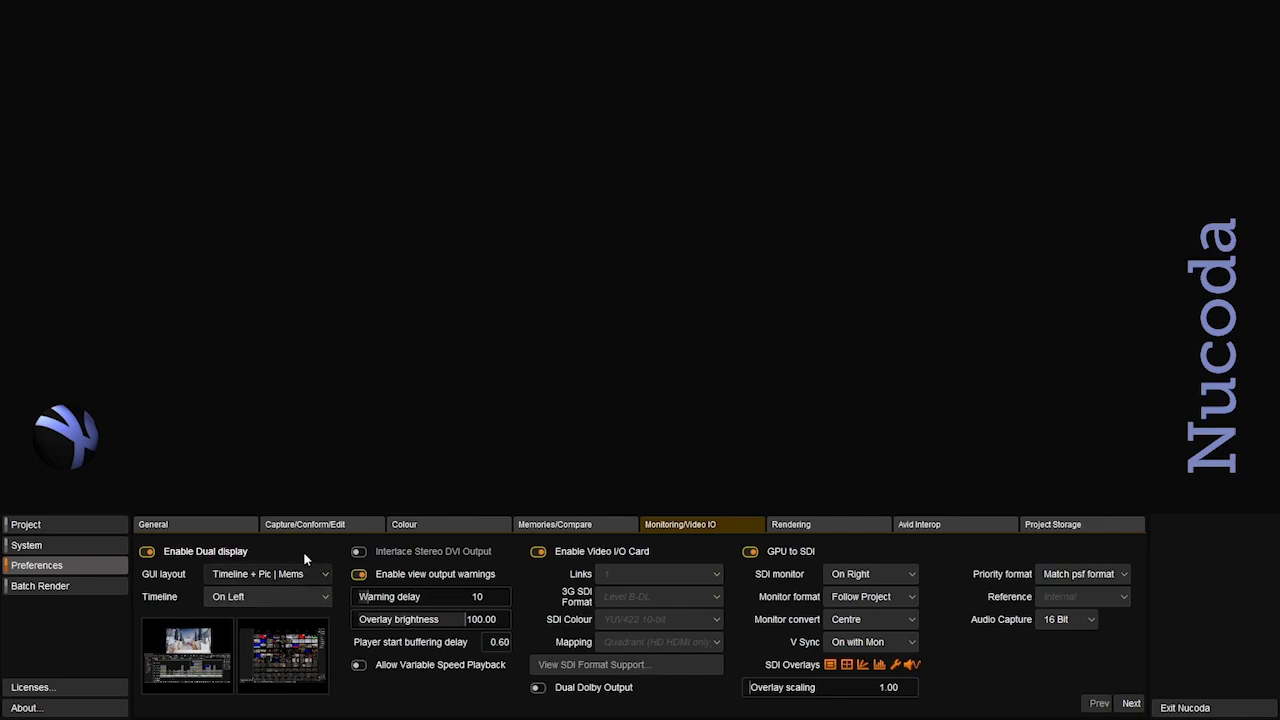
Step: Try the dual-display timeline position On Right and return it to On Left
click(275, 596)
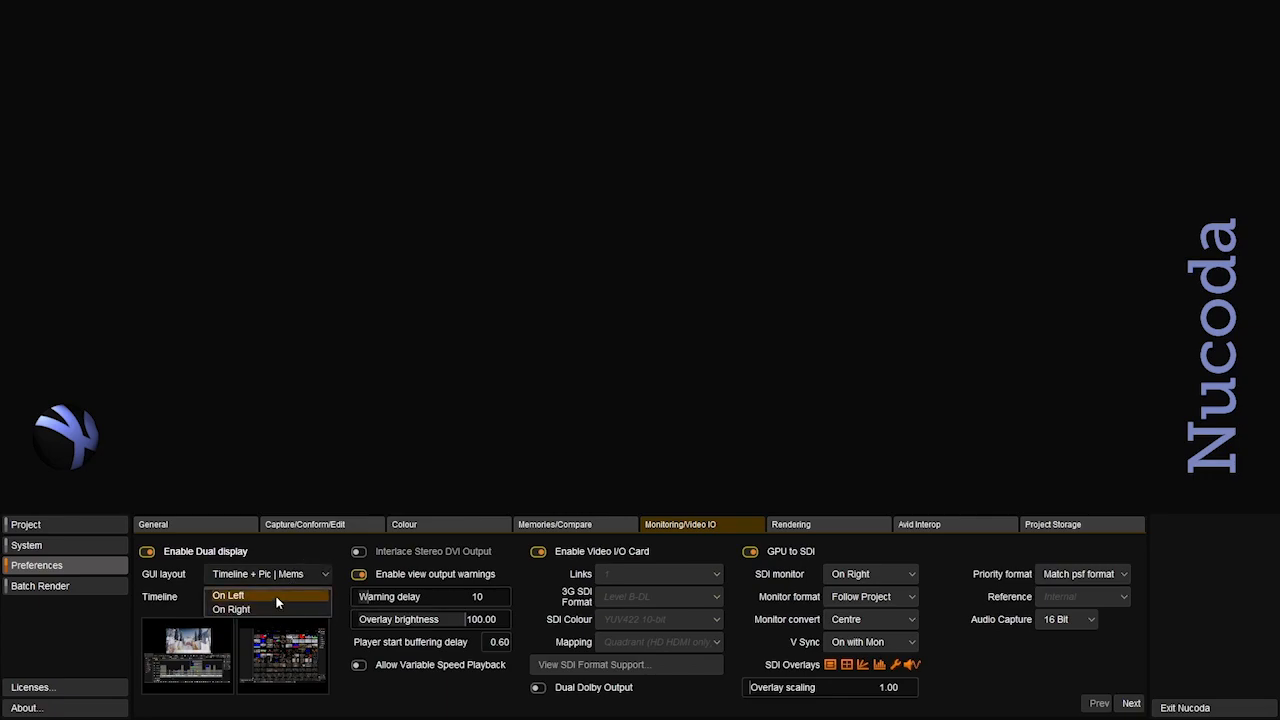
click(275, 608)
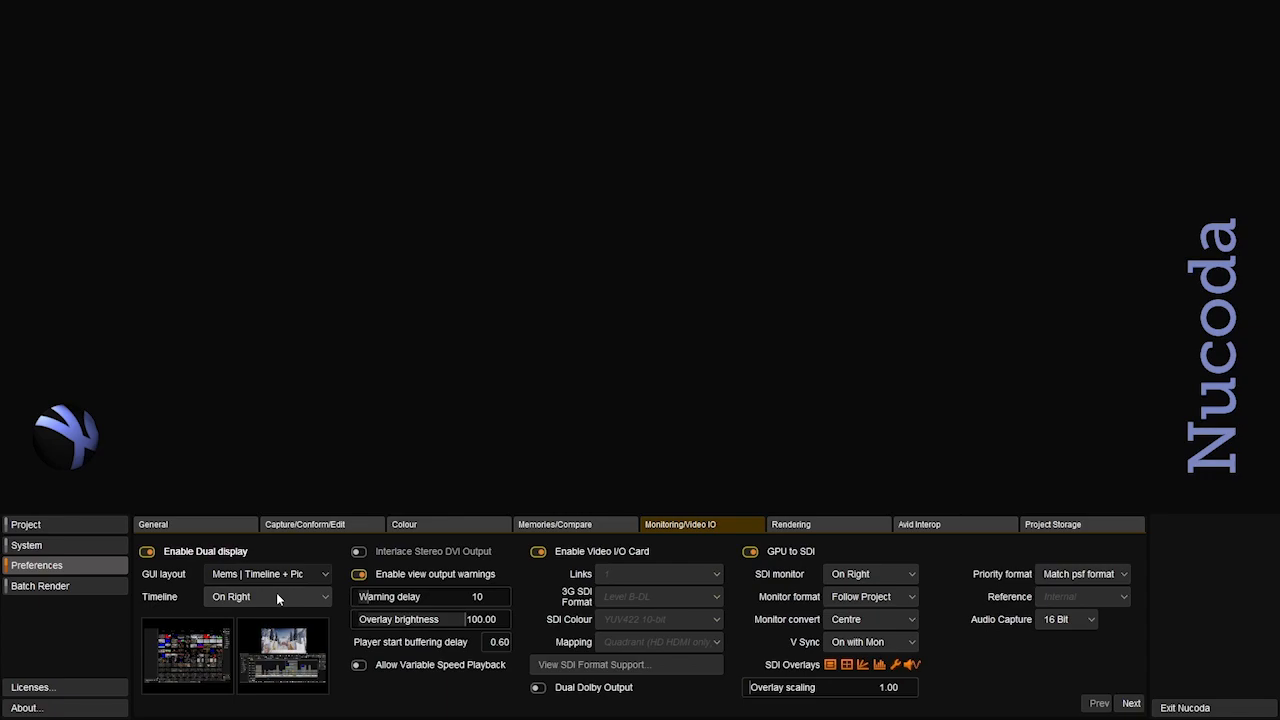
click(276, 592)
click(281, 579)
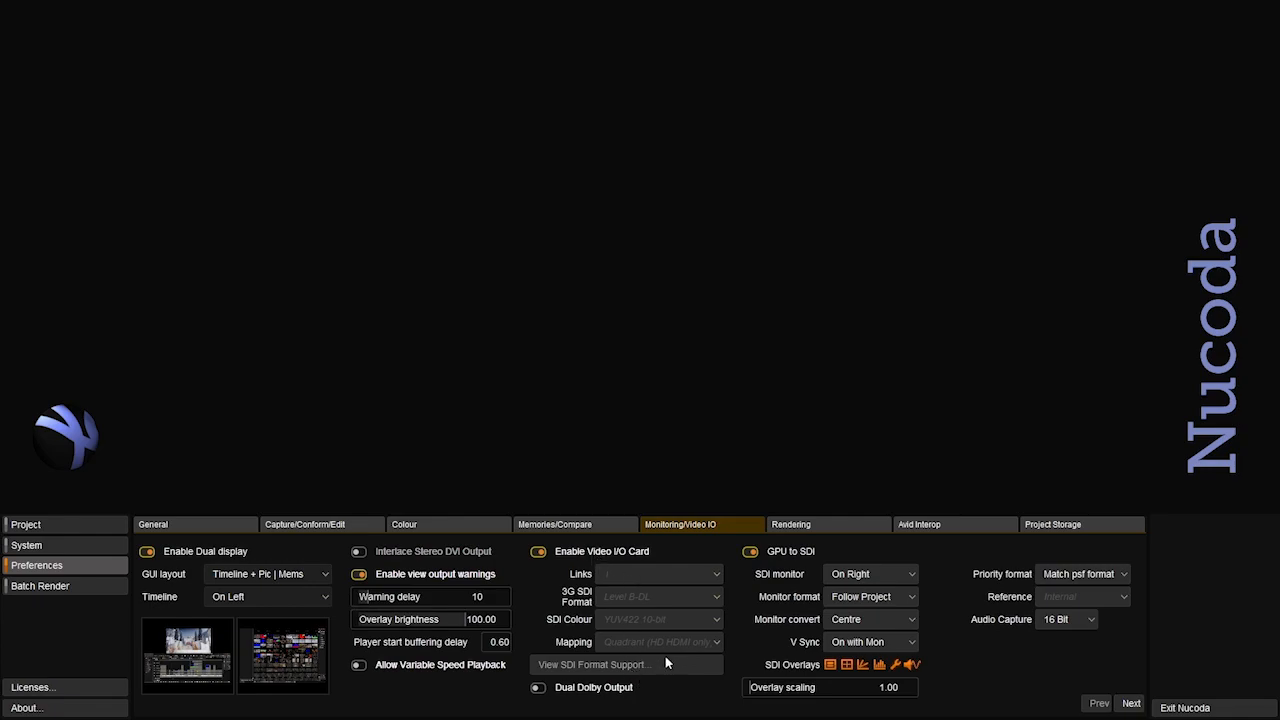
Step: Turn Enable Video I/O Card off and back on
click(606, 553)
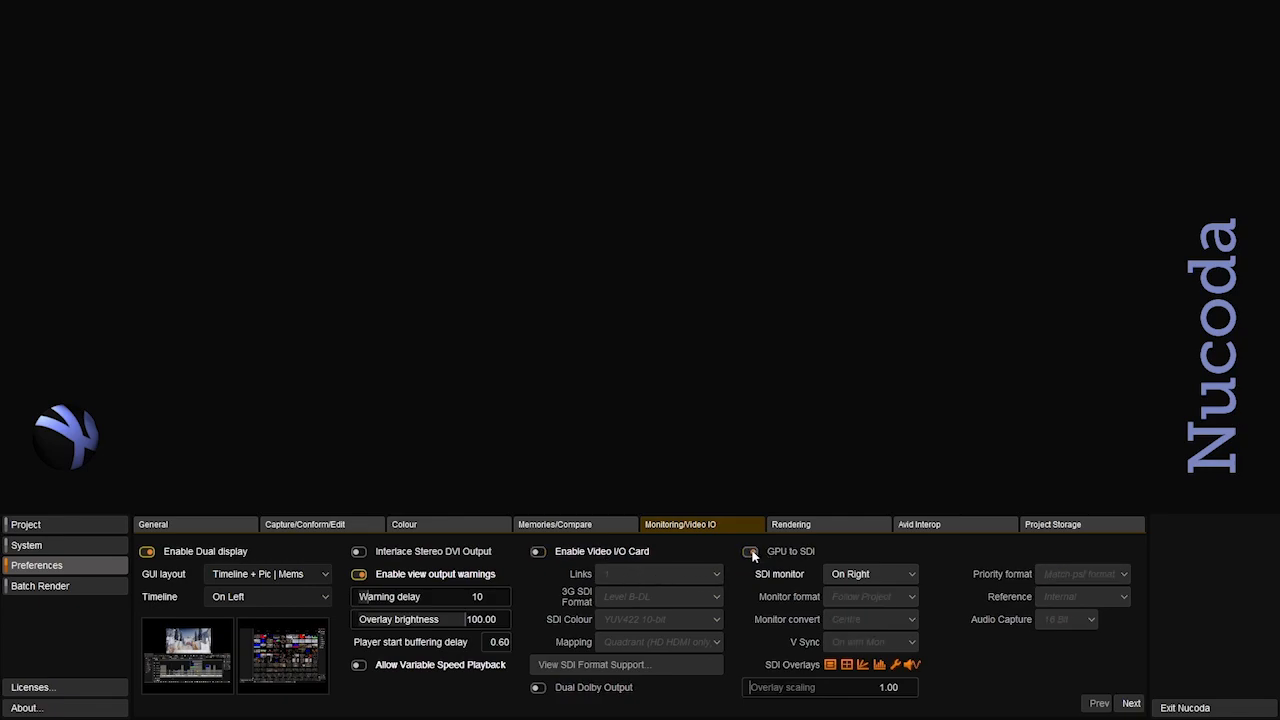
click(537, 552)
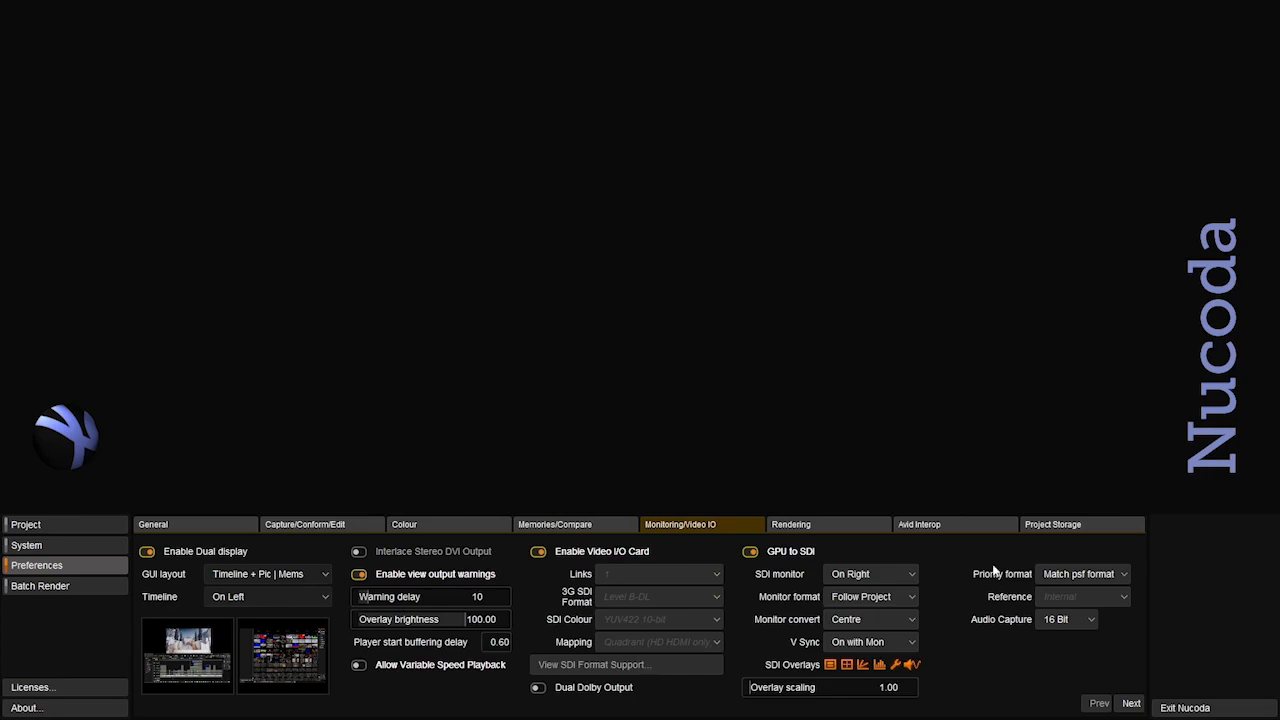
Step: Examine the priority format and audio capture options, and view the second page of Monitoring/Video IO preferences with the HDR and sync settings
click(1105, 574)
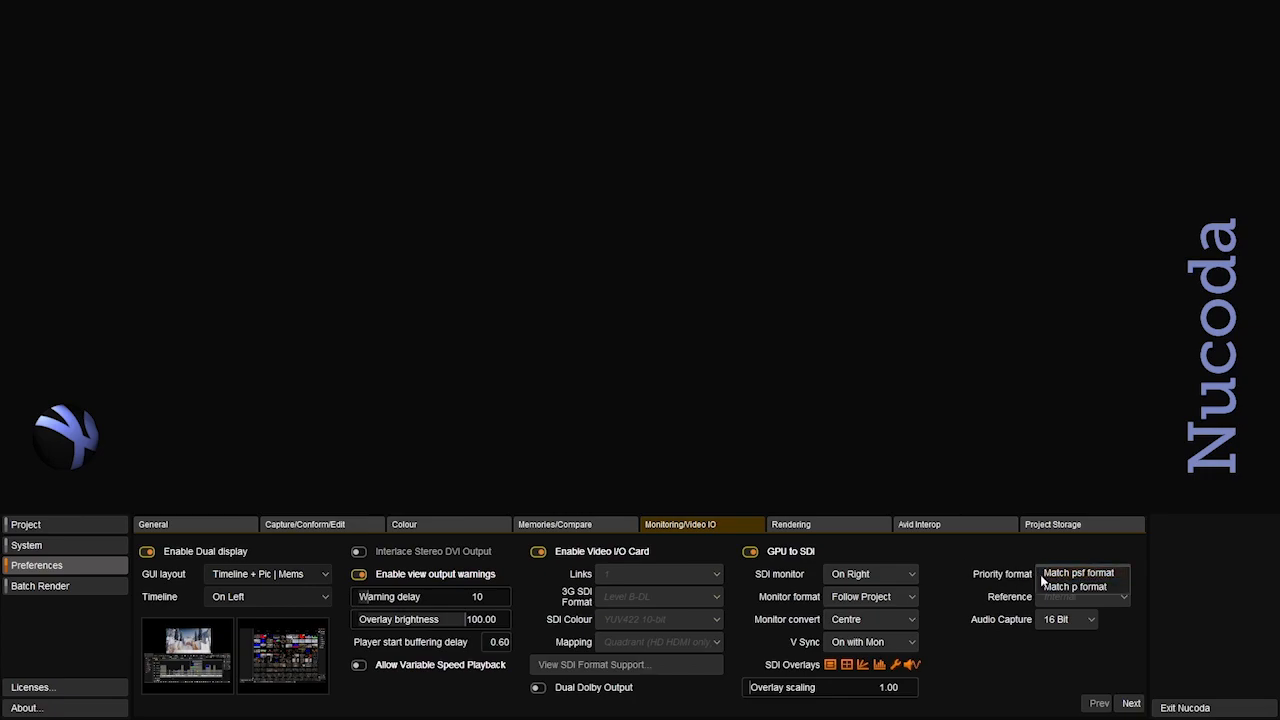
click(986, 595)
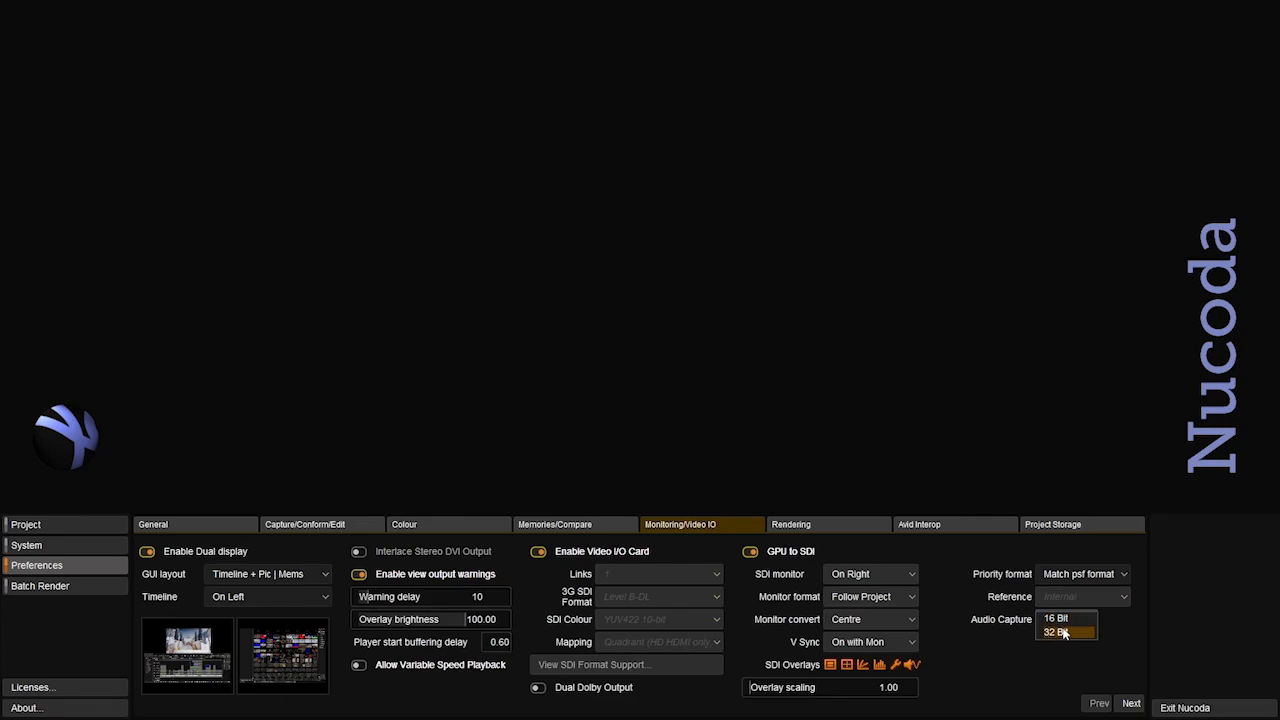
click(935, 620)
click(1127, 707)
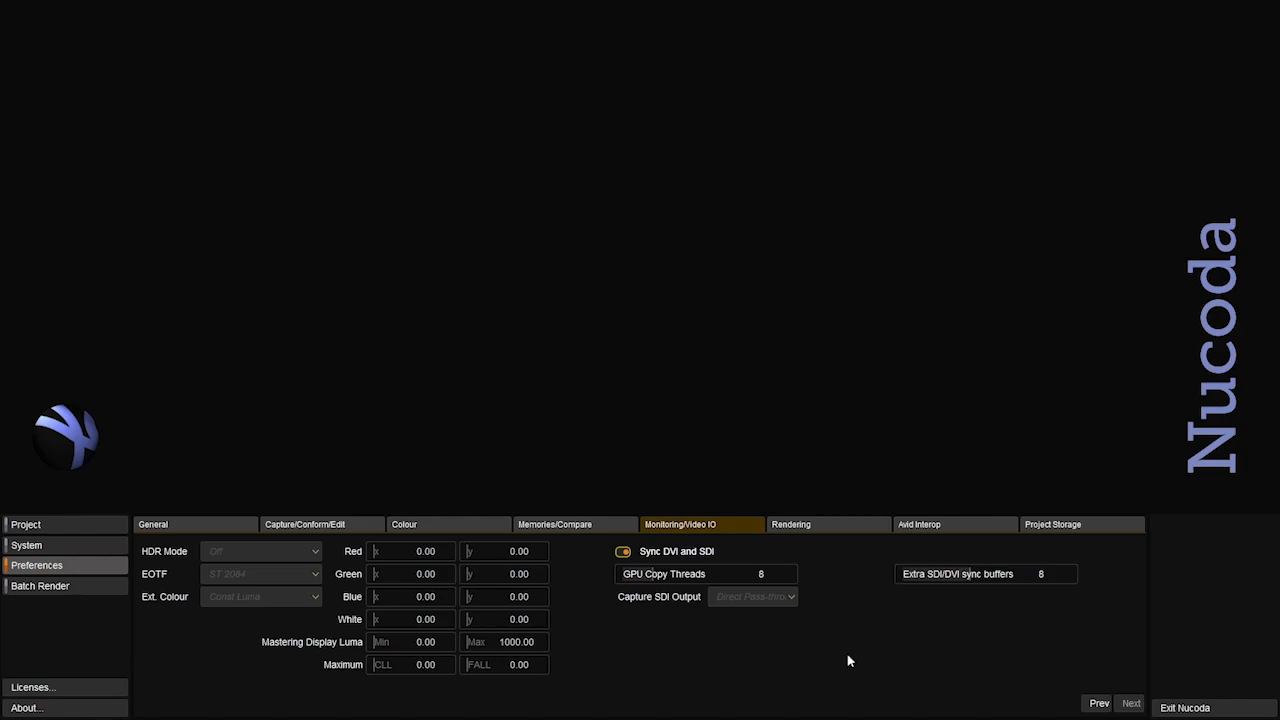
Step: Examine the DPX export style and export colour depth options in the Rendering preferences, keeping Big endian (CIN) as the style
click(817, 527)
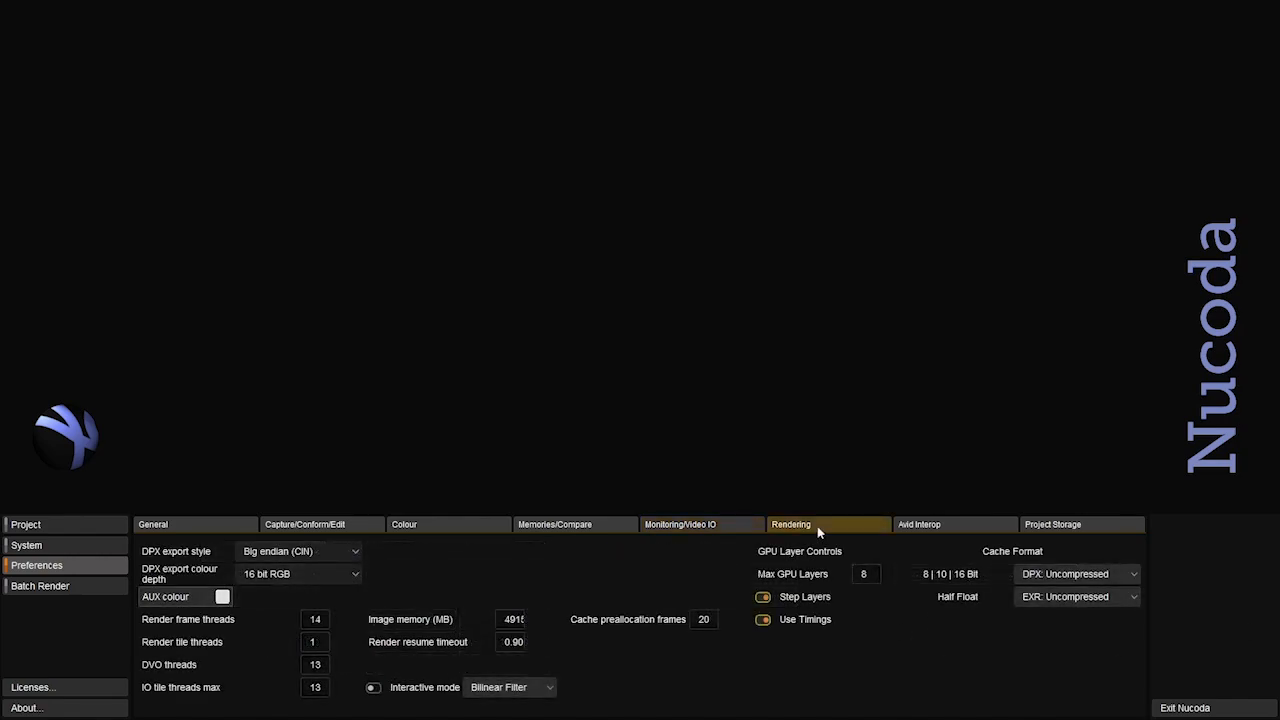
click(272, 556)
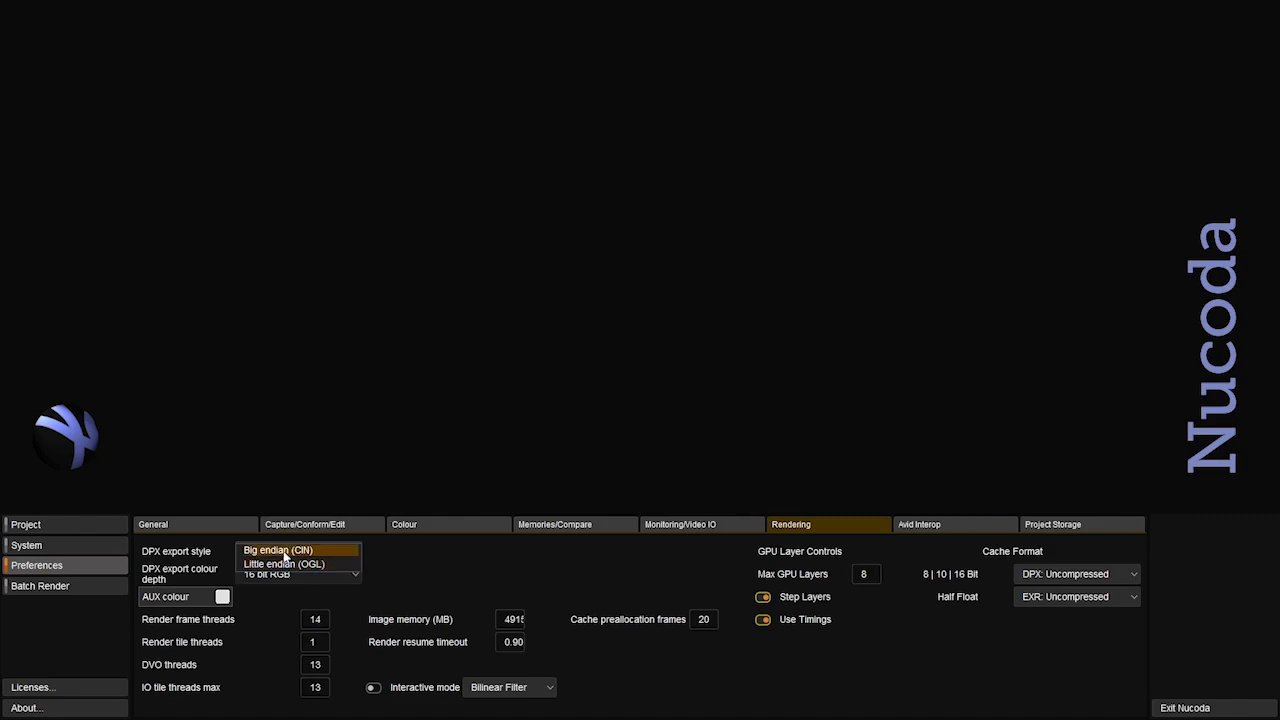
click(285, 552)
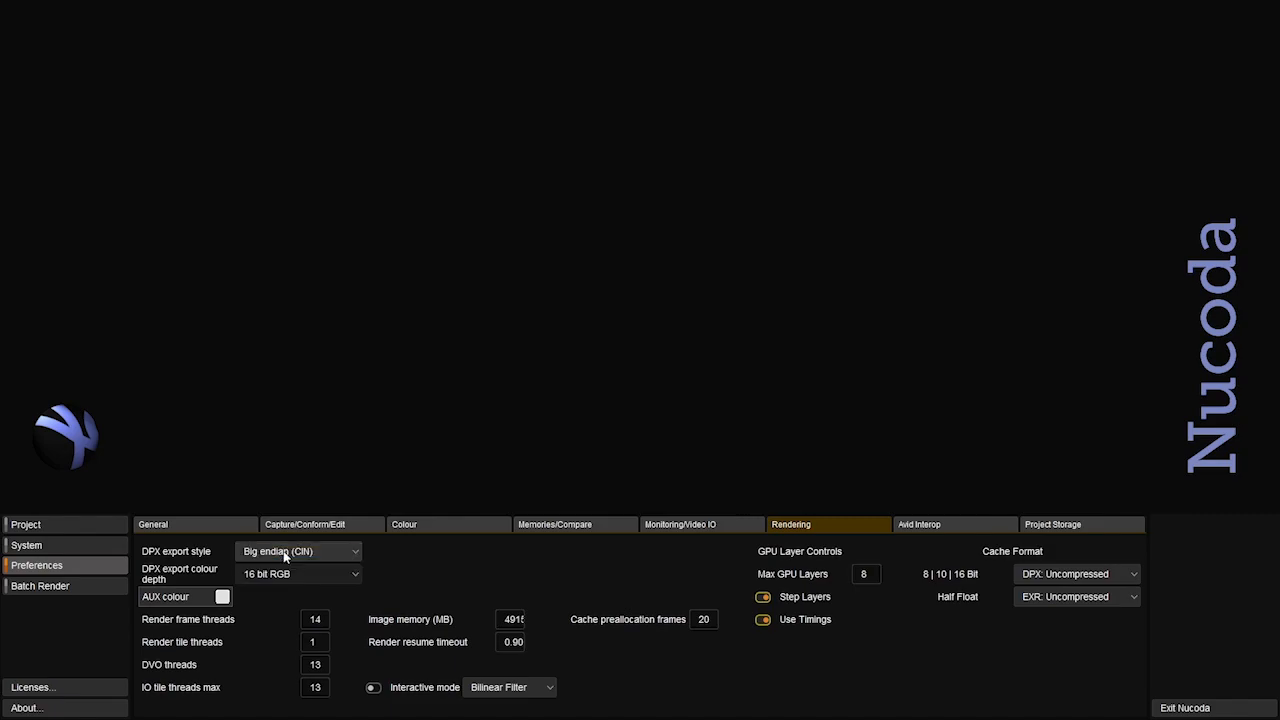
click(295, 576)
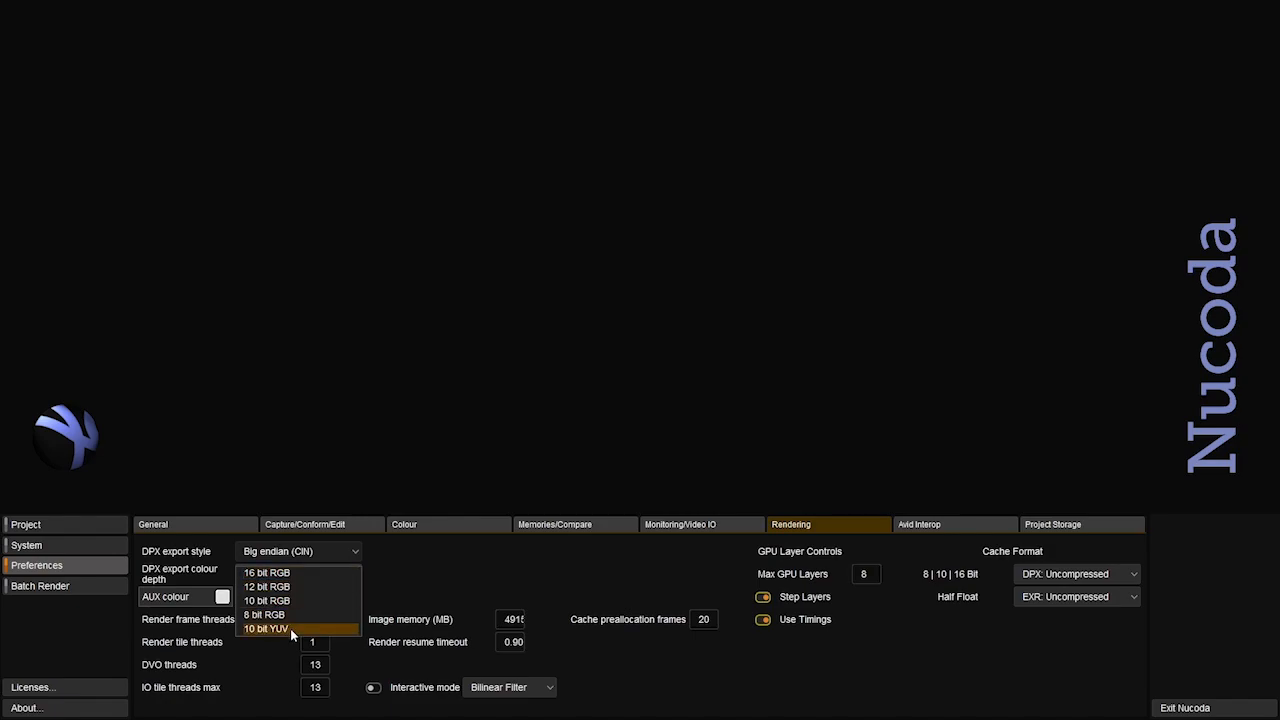
click(414, 569)
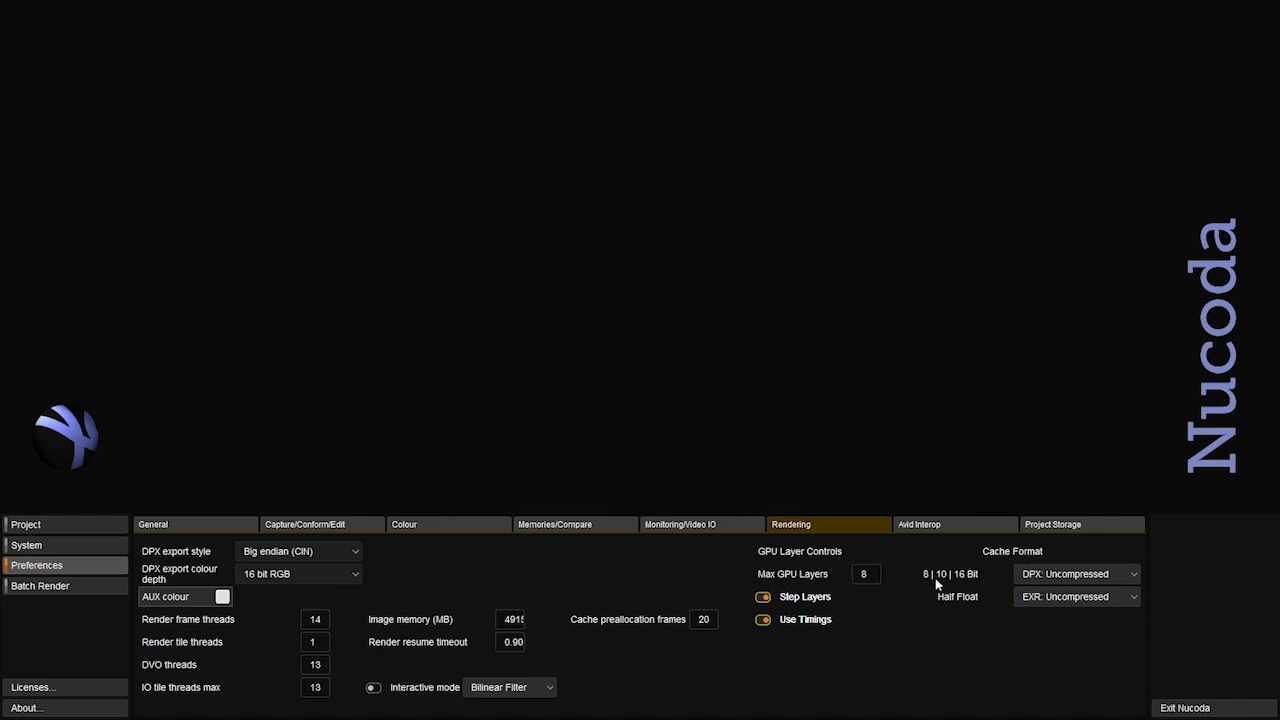
Step: Examine the cache format options for 8 | 10 | 16 Bit and Half Float in the Rendering preferences
click(1093, 574)
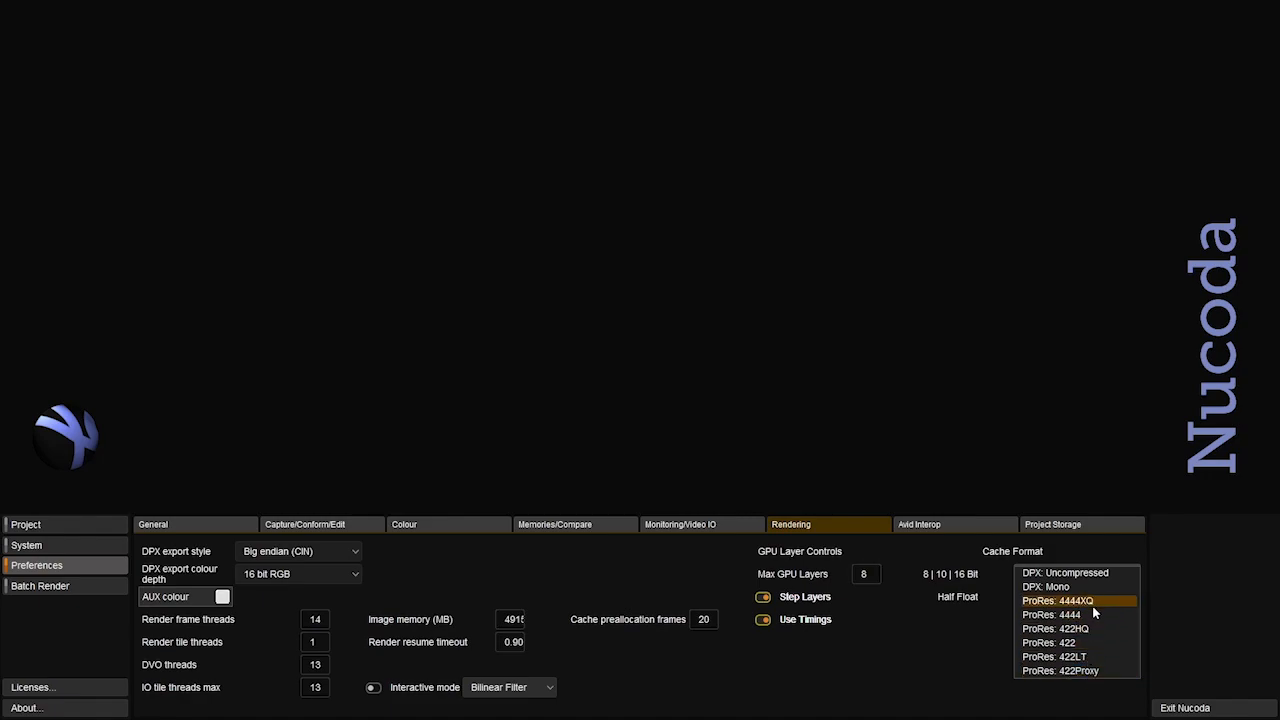
click(968, 637)
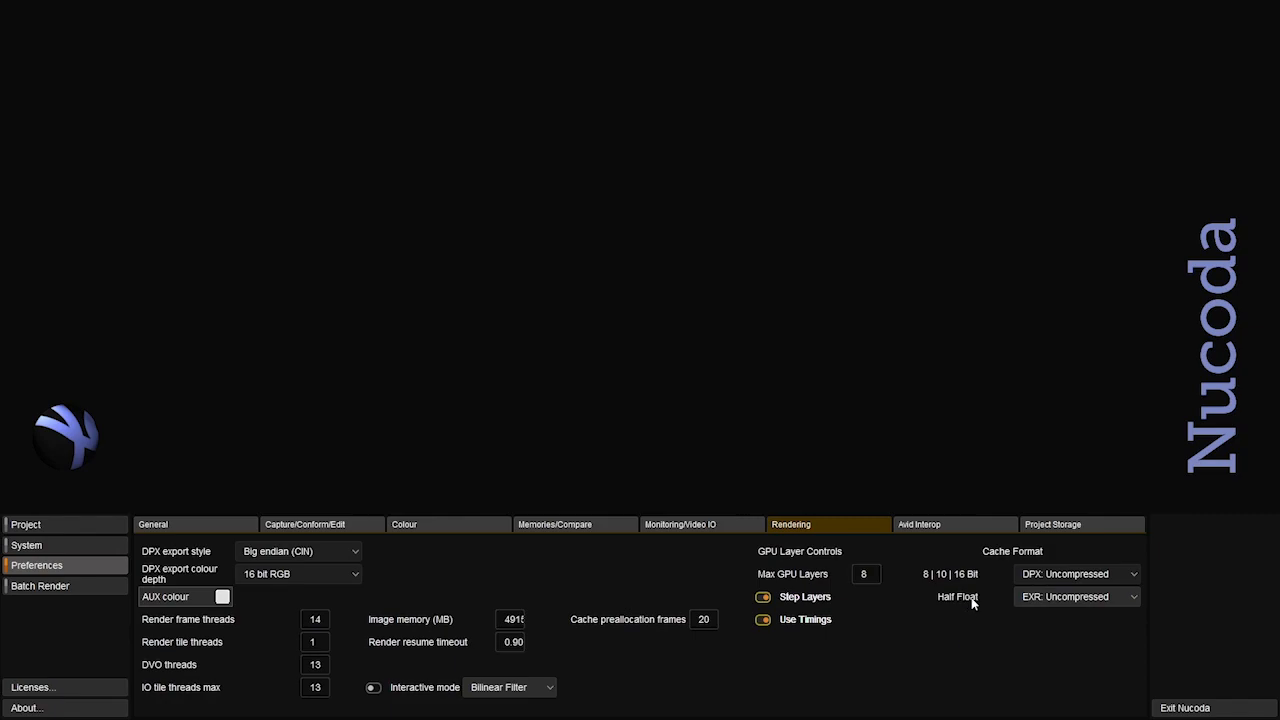
click(1077, 597)
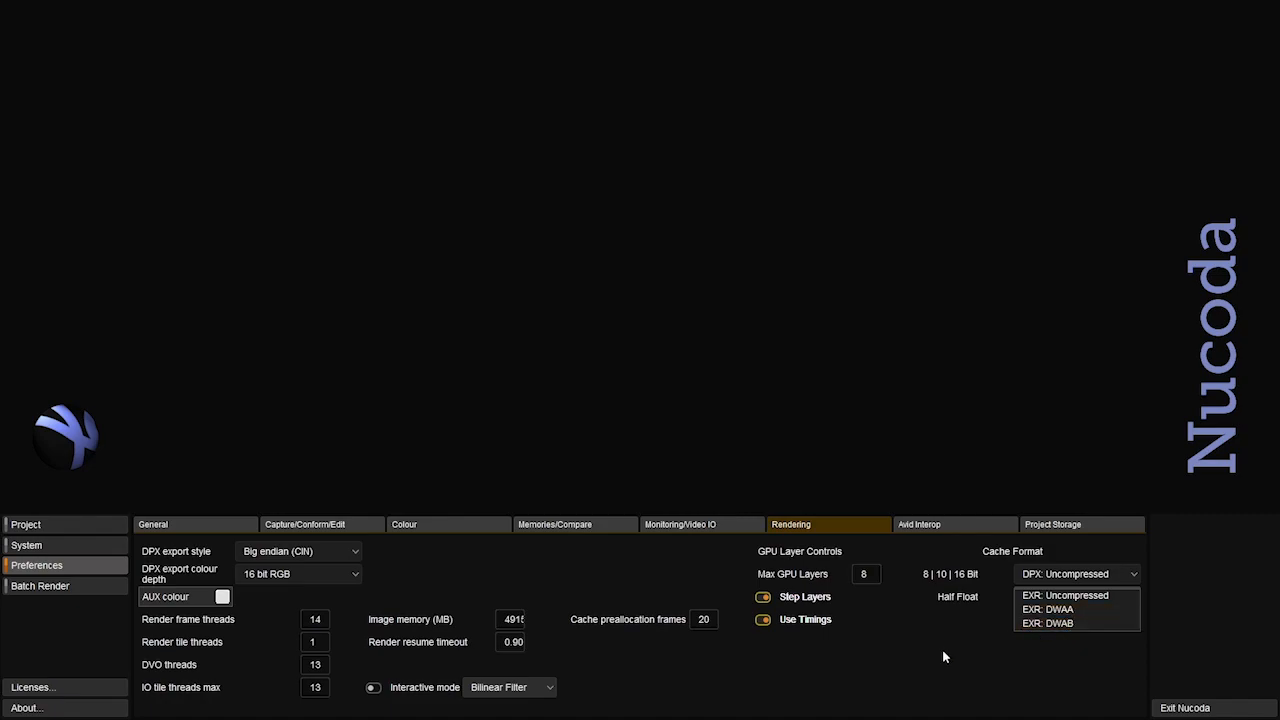
Step: View the Avid Interop preferences and return to the Project Storage preferences
click(945, 527)
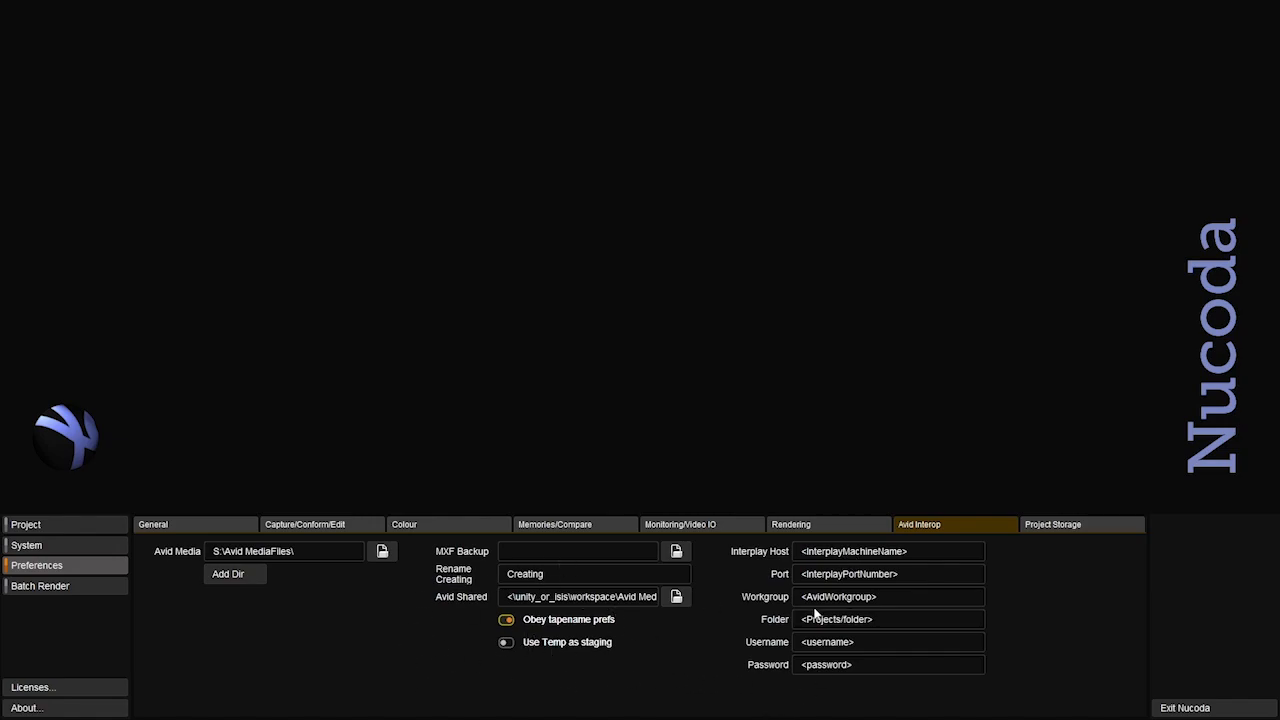
click(1070, 524)
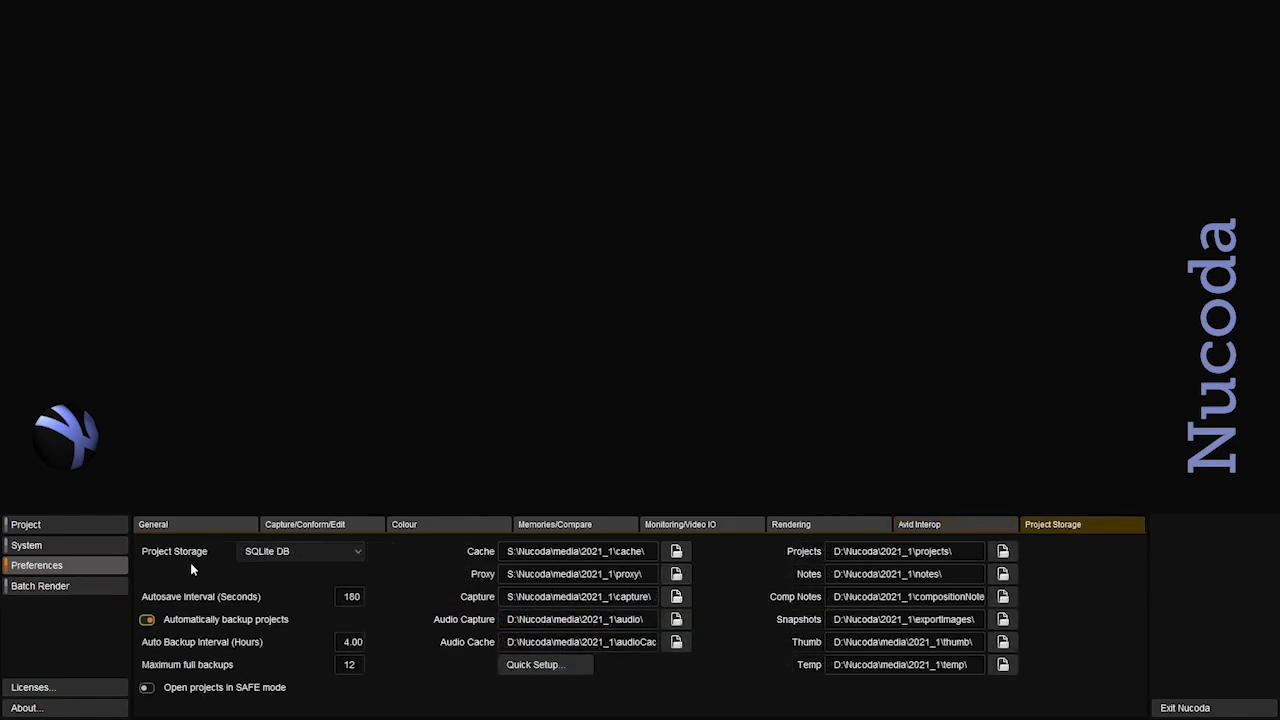
Step: Examine the project storage type options and keep SQLite DB as the storage type
click(280, 553)
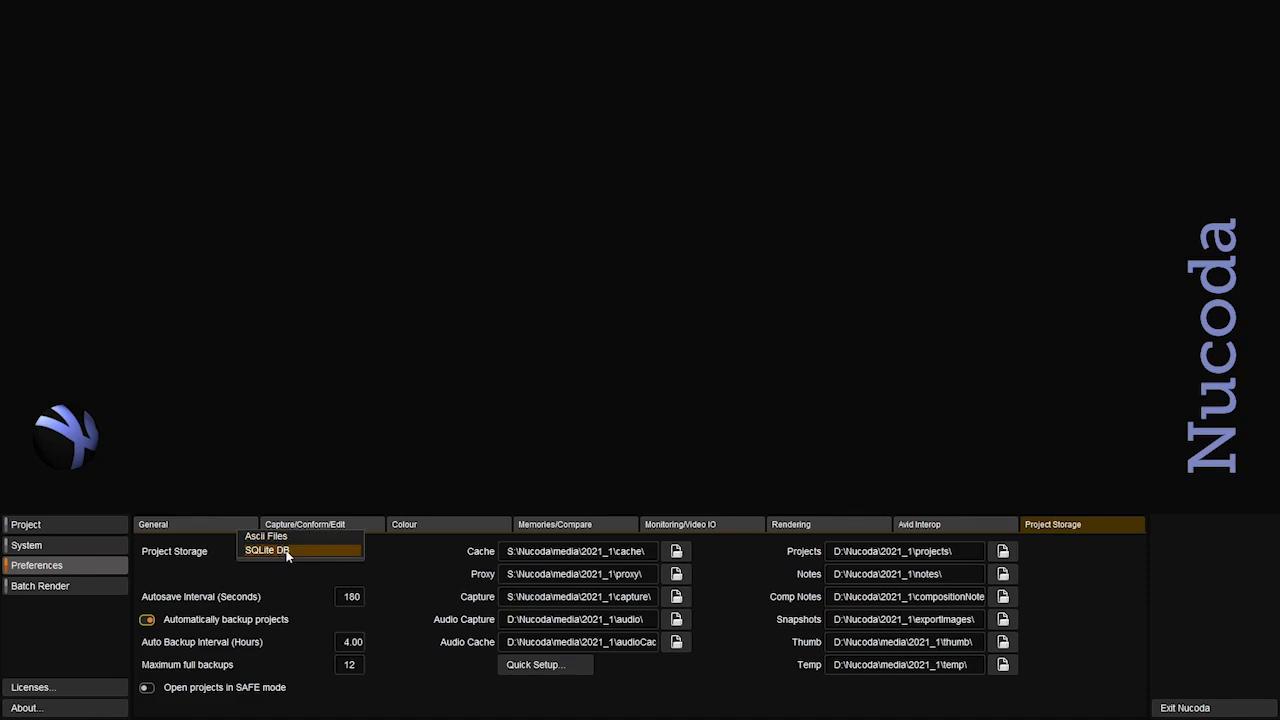
click(287, 553)
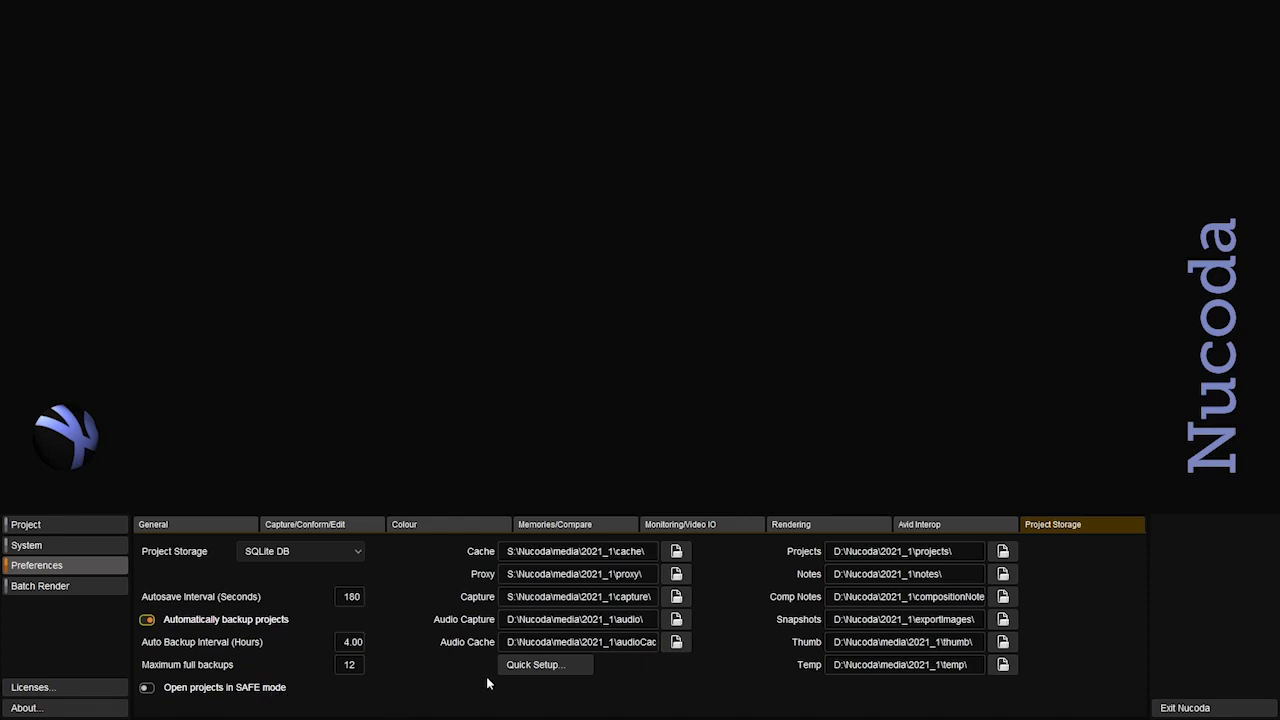
Step: Set the media location to M:\nucoda\ on the local media drive using the quick path setup wizard
click(556, 663)
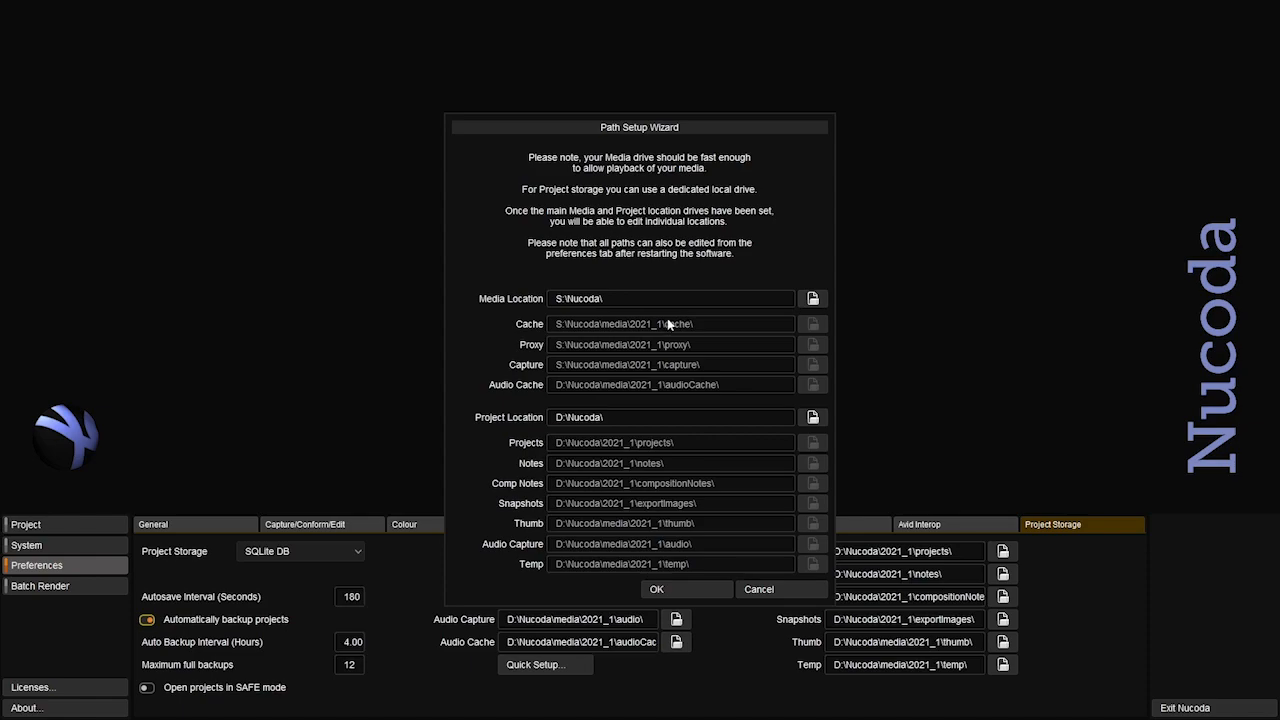
click(812, 298)
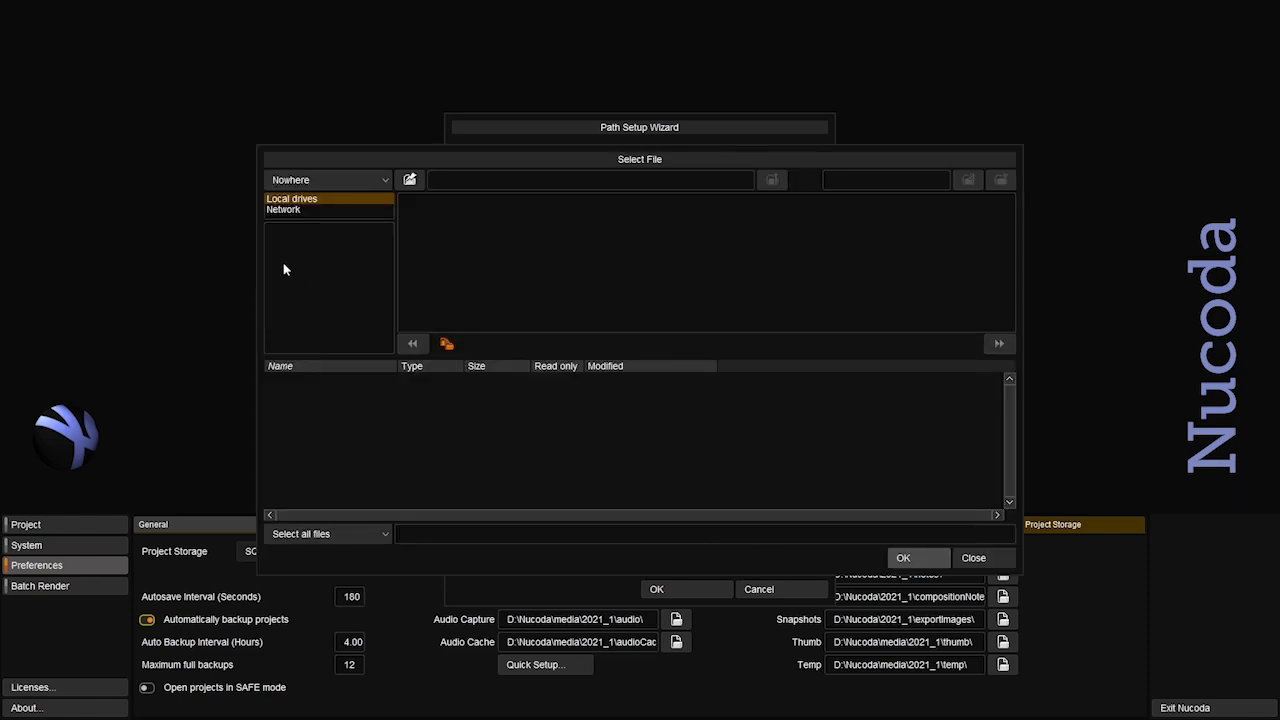
click(329, 198)
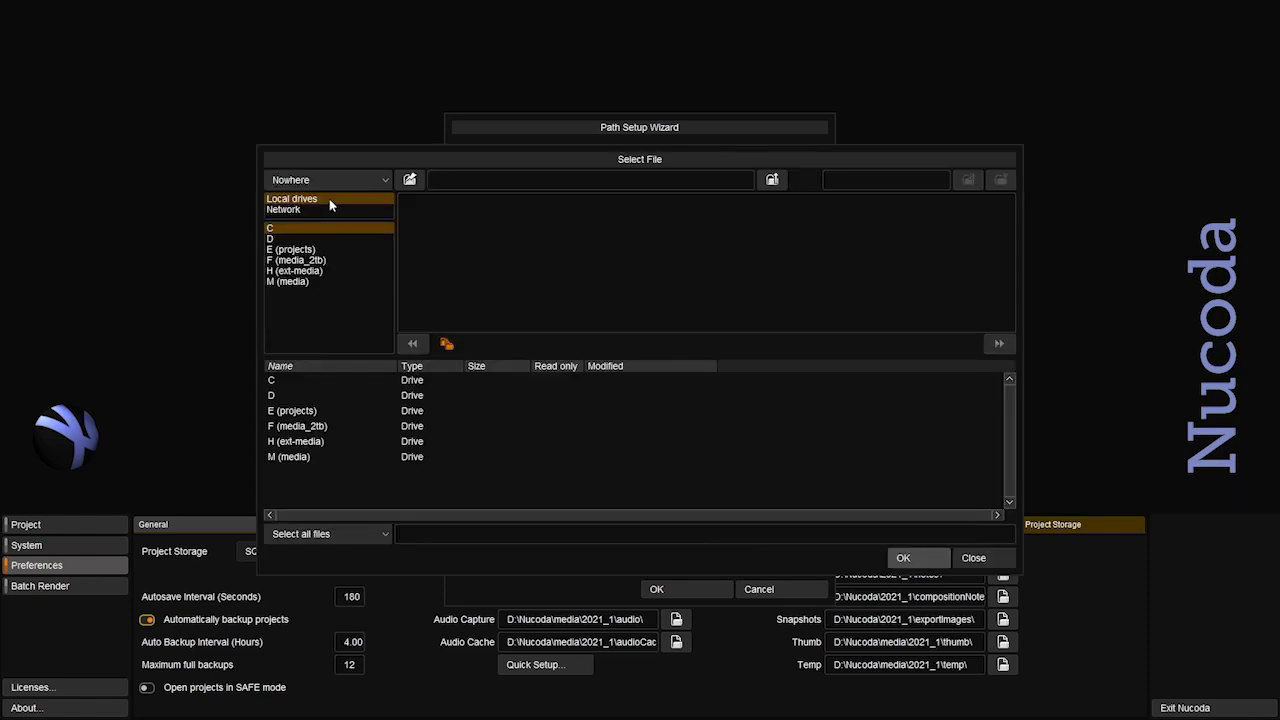
click(306, 282)
click(433, 229)
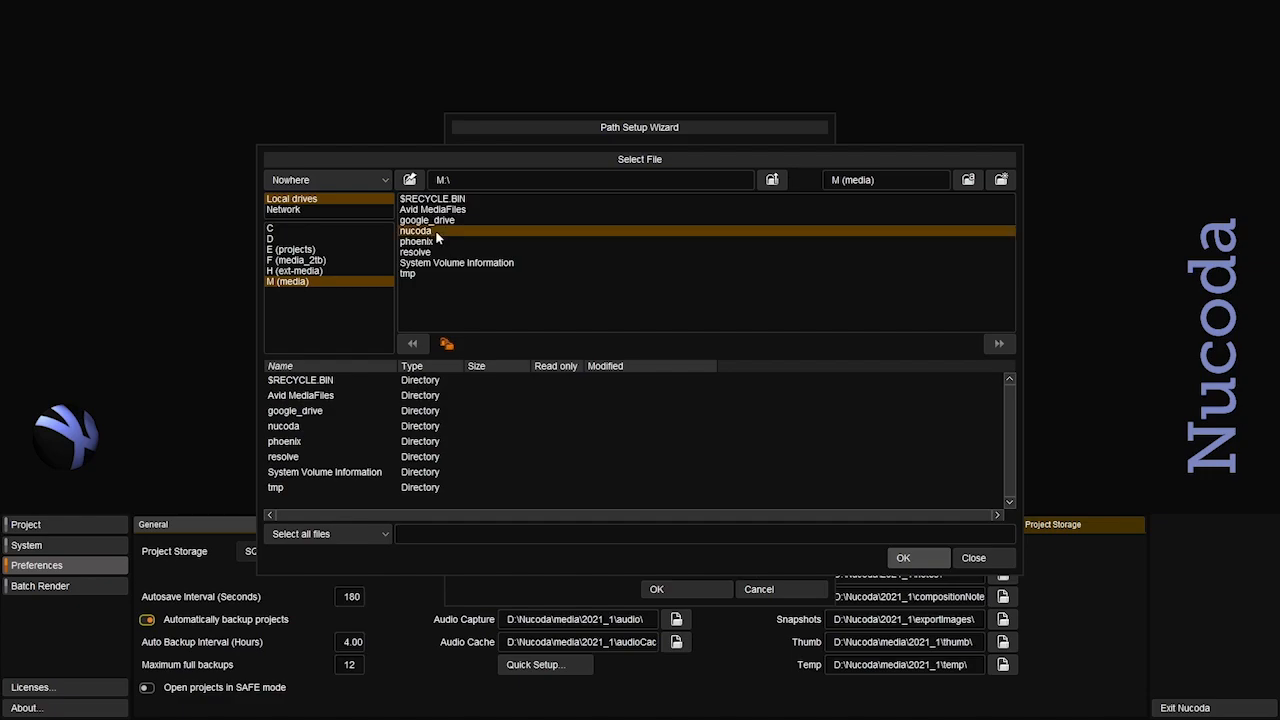
click(903, 558)
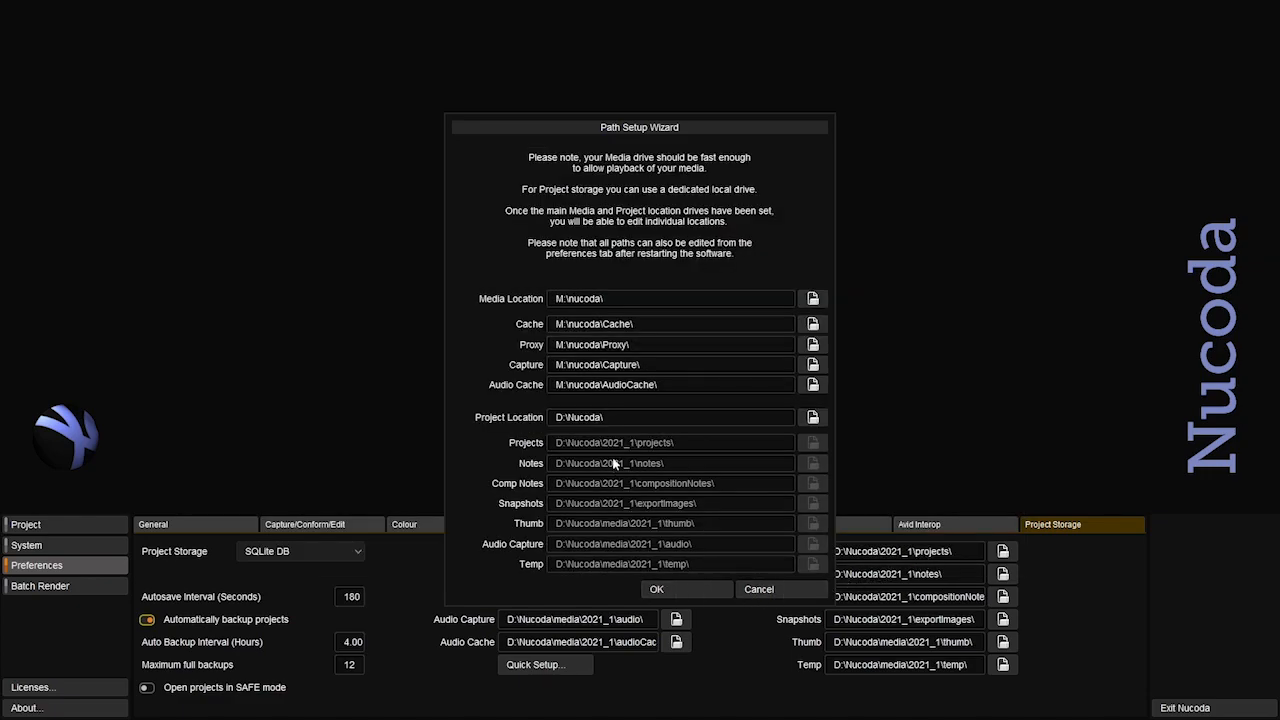
Step: Set the project location to E:\nucoda\ on the local projects drive and apply the new paths to the Project Storage preferences
click(812, 417)
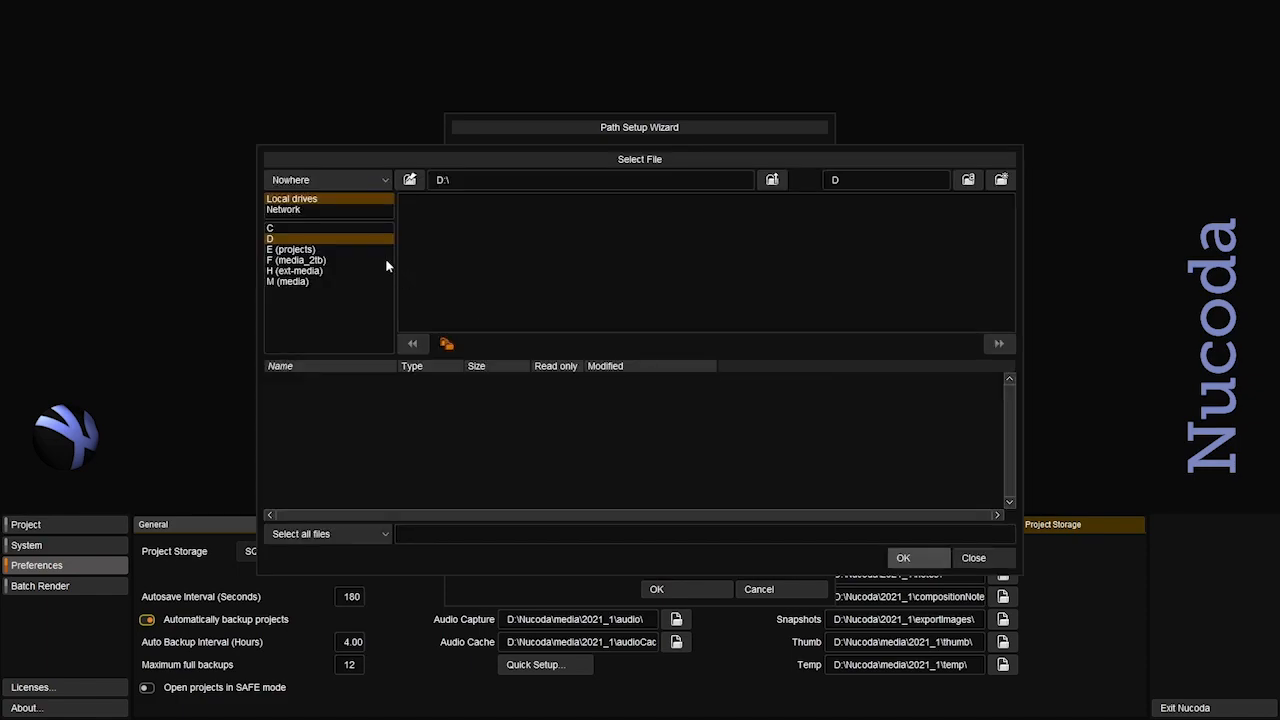
click(320, 250)
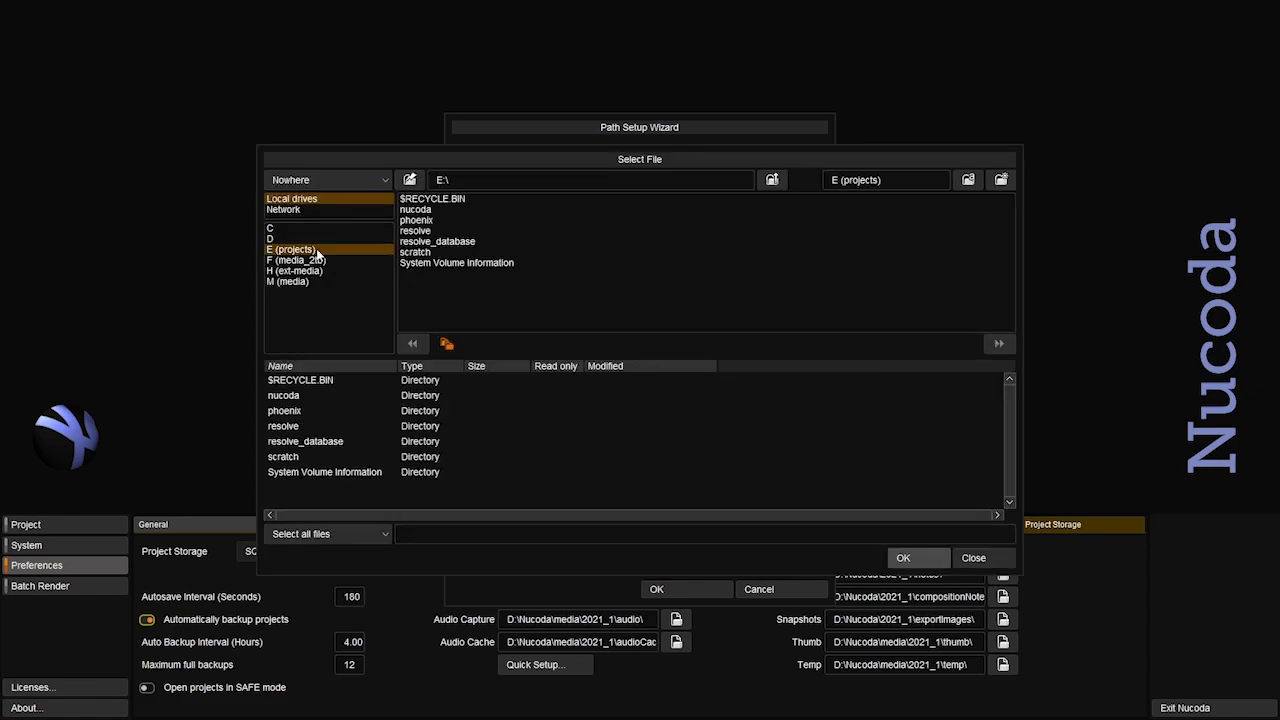
click(443, 212)
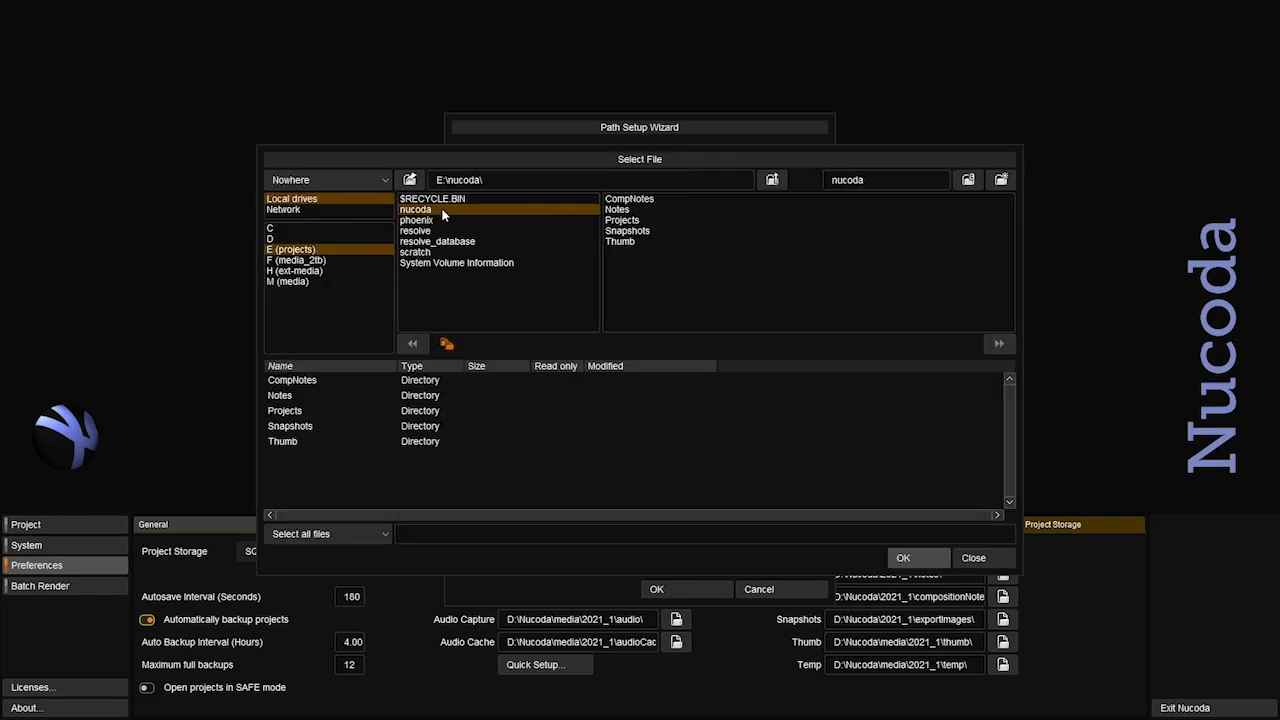
click(903, 558)
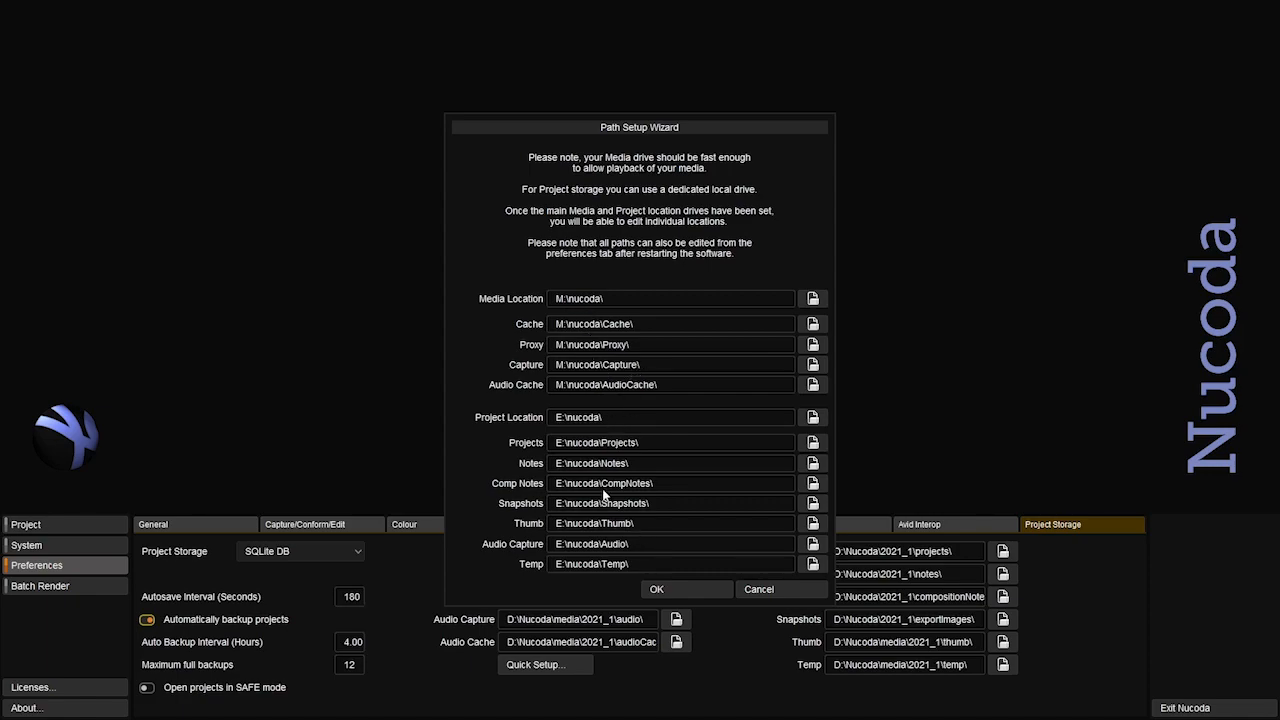
click(670, 591)
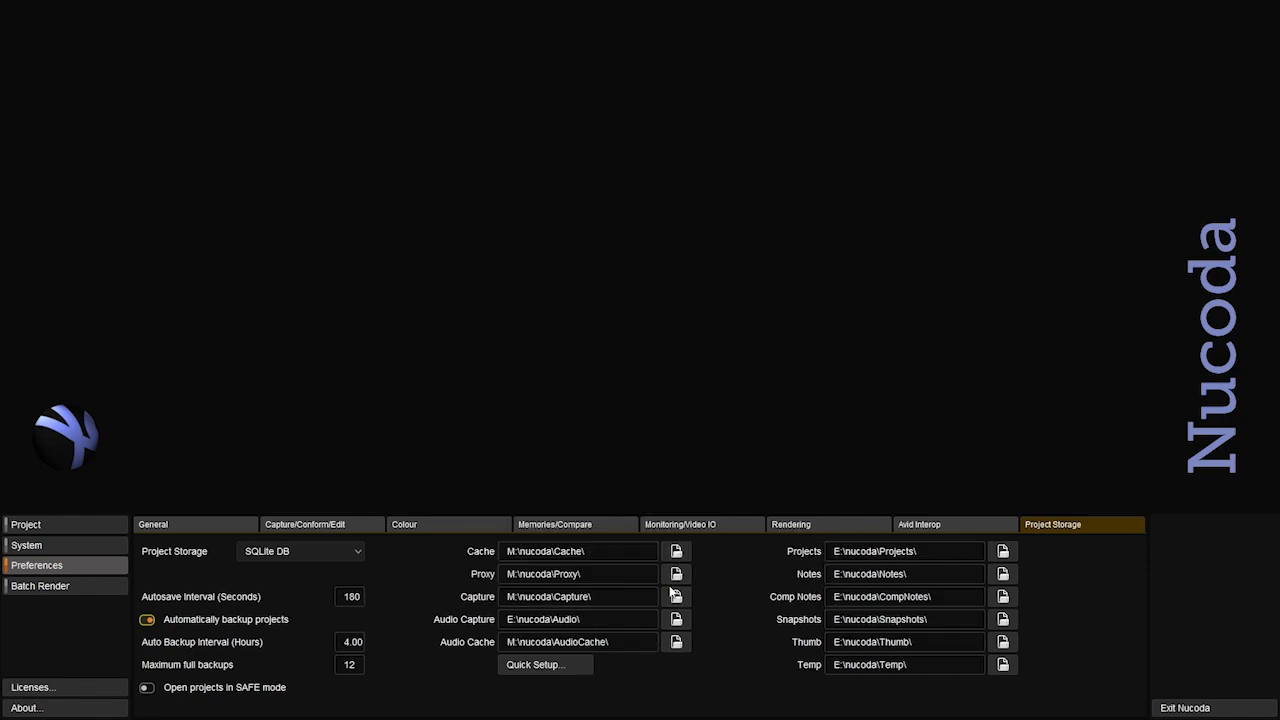